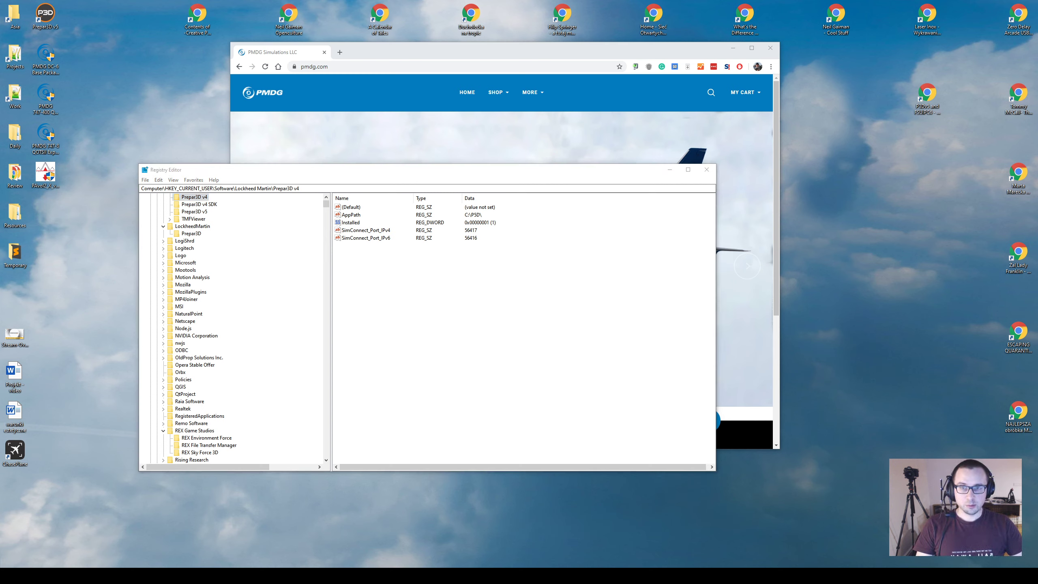
# Go to the registry key Computer\HKEY_CURRENT_USER\Software\Lockheed Martin\Prepar3D v4 by entering its path.
pyautogui.doubleClick(360, 189)
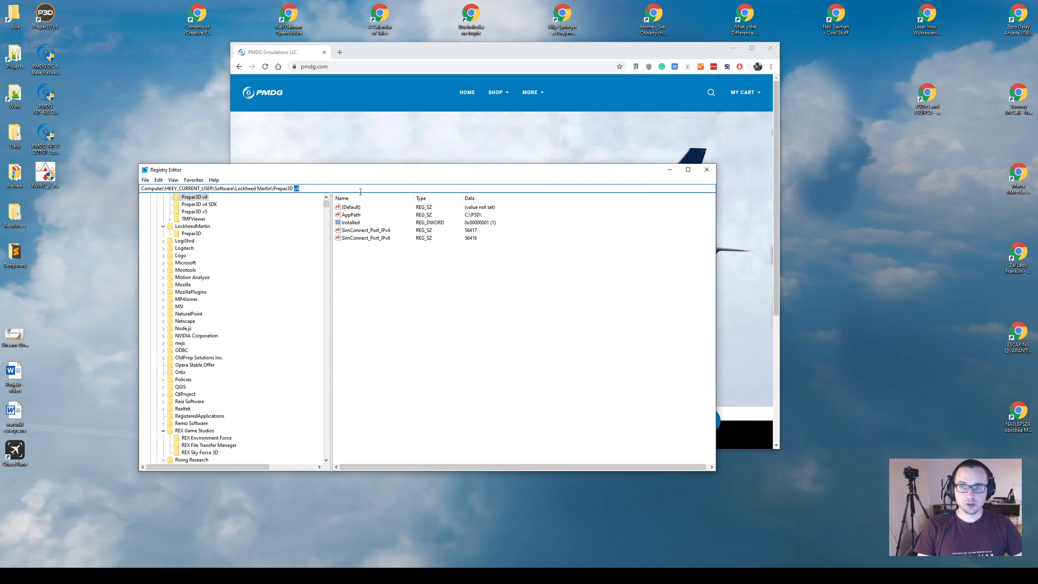
pyautogui.moveTo(360, 190); pyautogui.dragTo(141, 189)
pyautogui.press('Down')
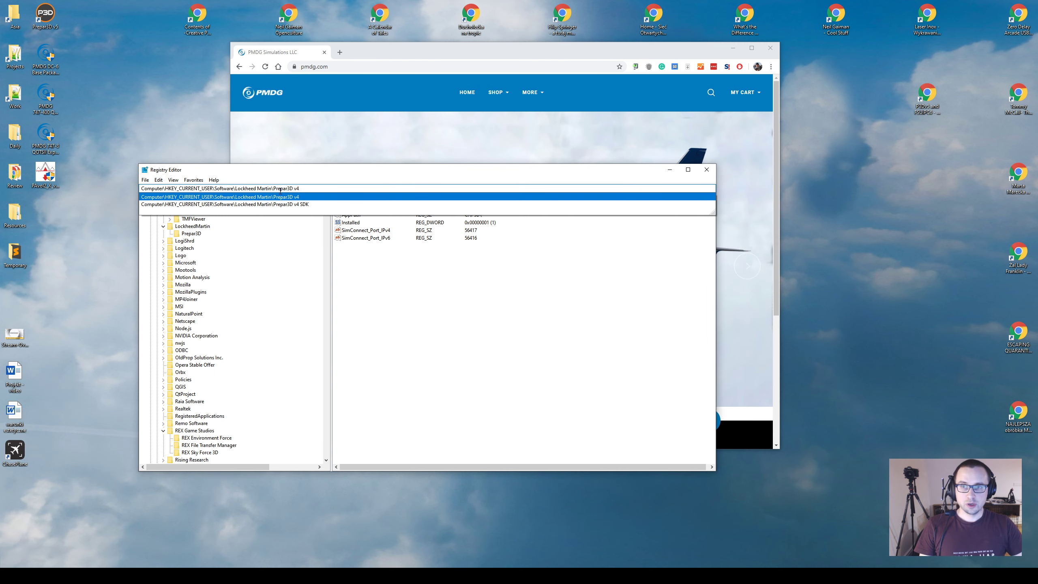
pyautogui.press('Return')
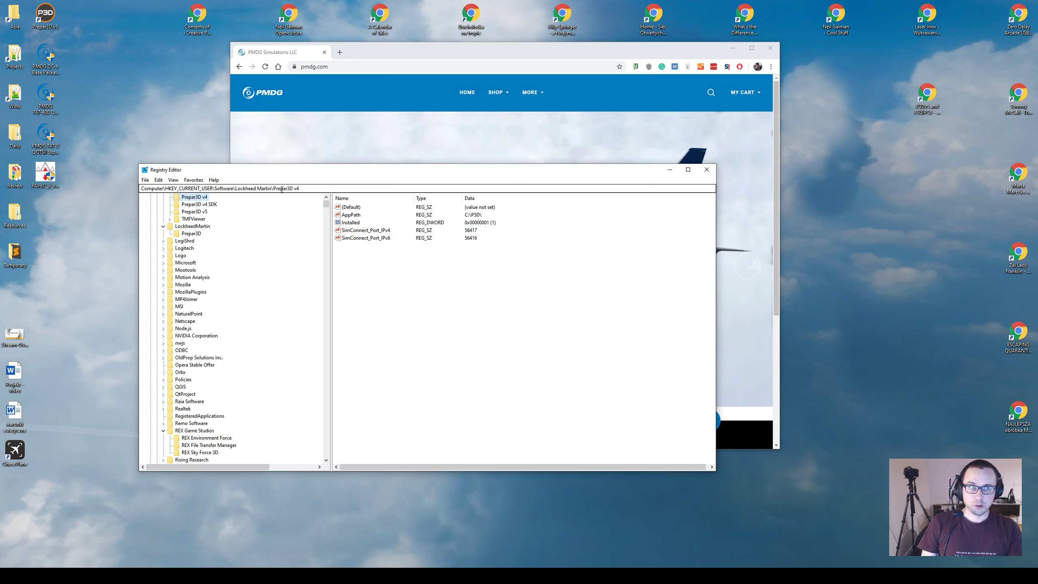
pyautogui.click(342, 186)
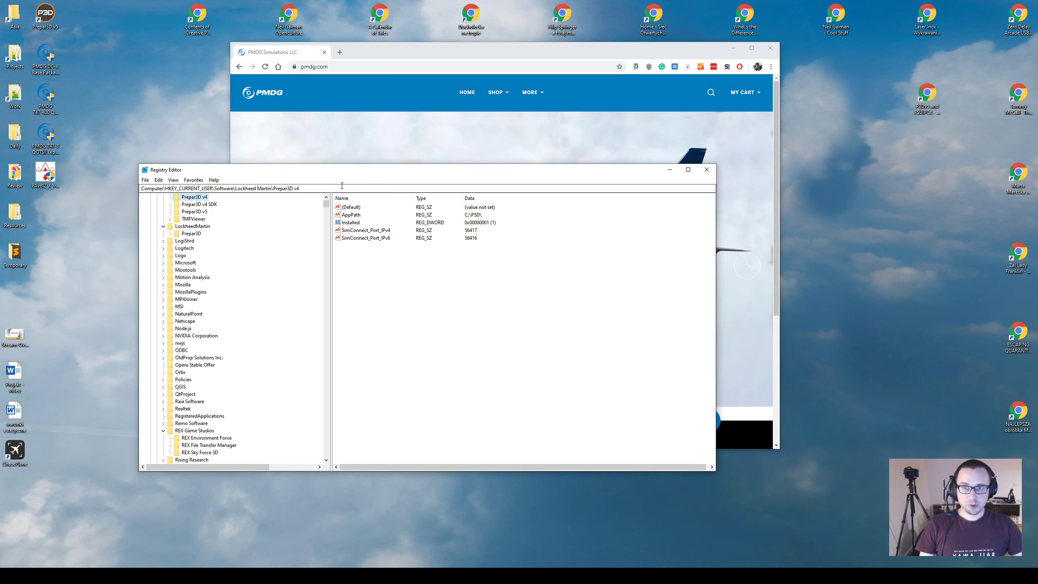
pyautogui.hotkey('ctrl', 'a')
pyautogui.hotkey('ctrl', 'c')
pyautogui.press('BackSpace')
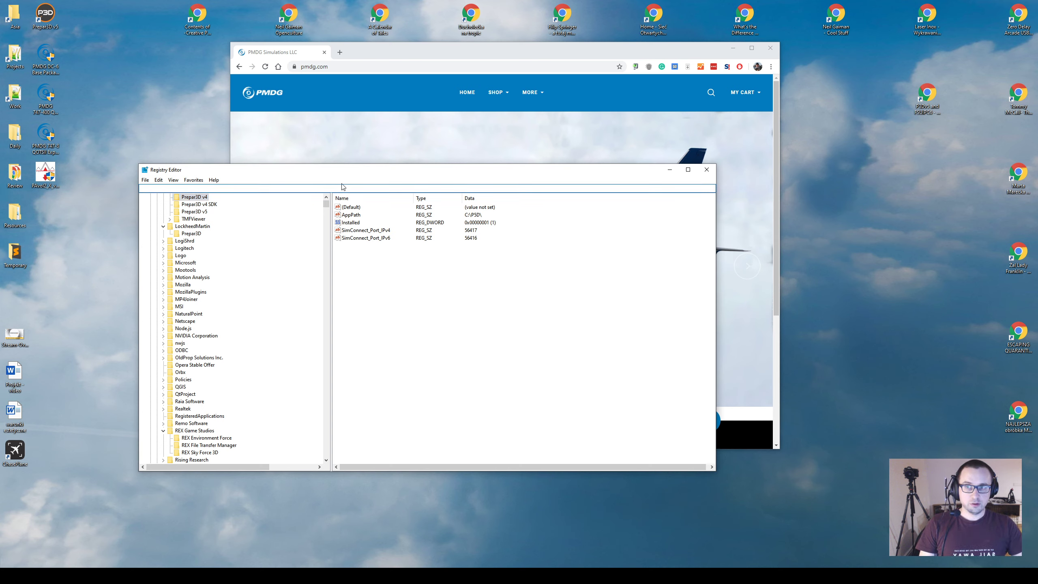
pyautogui.hotkey('ctrl', 'v')
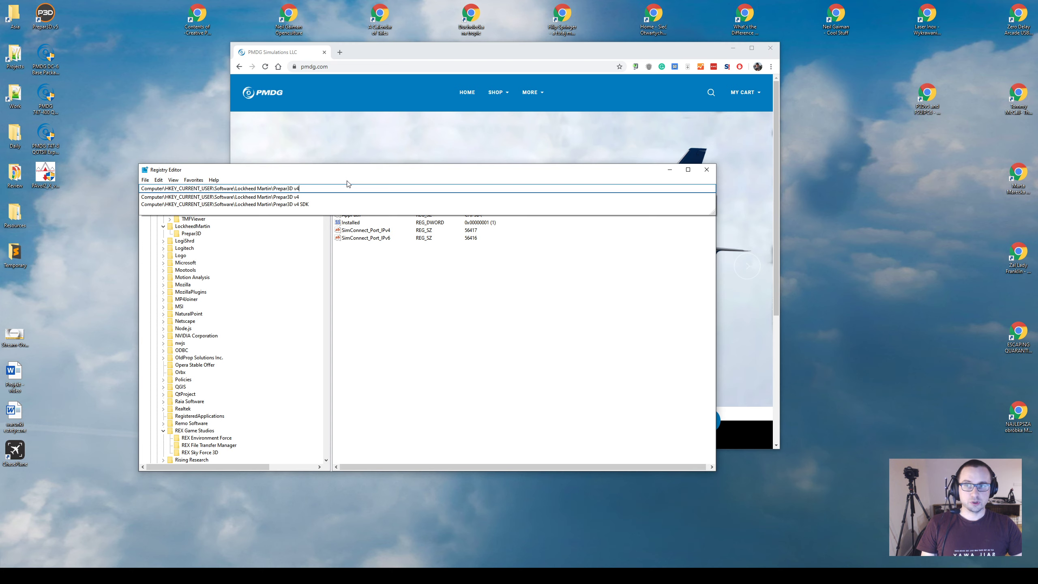
pyautogui.press('Return')
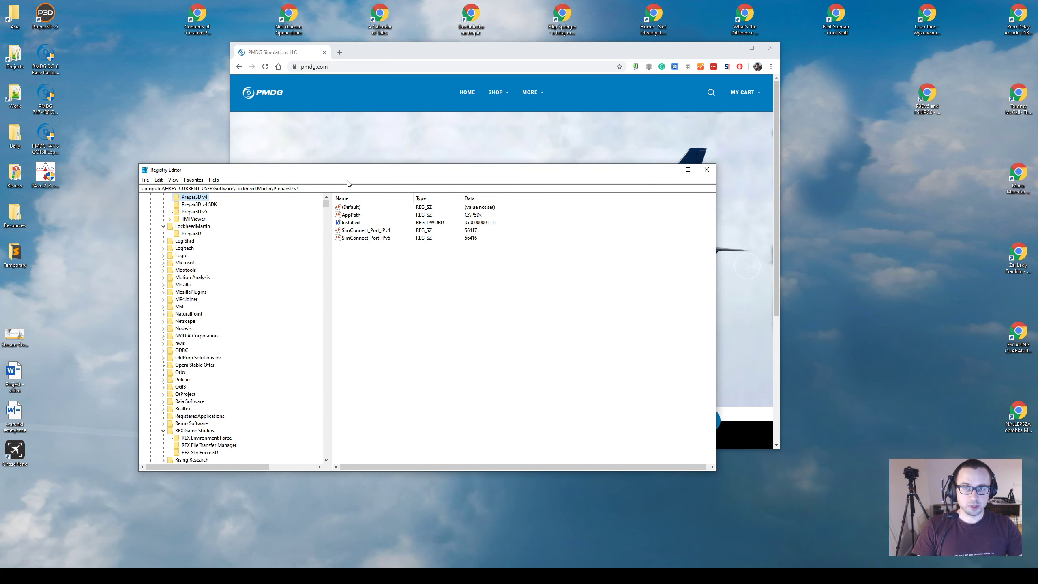
# Open the AppPath string for editing and copy the path of the P5D folder on drive C from File Explorer.
pyautogui.doubleClick(350, 215)
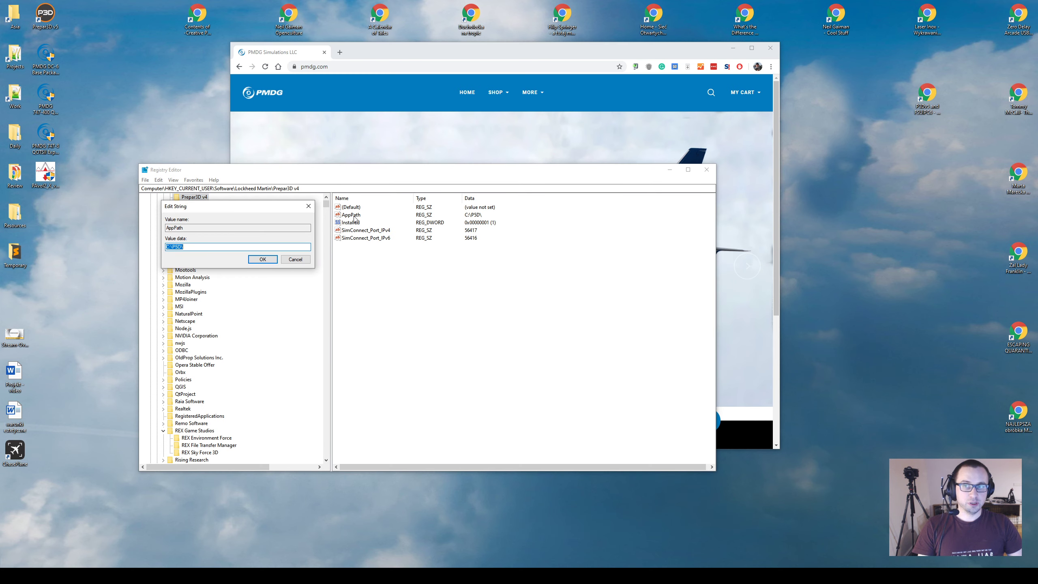
pyautogui.moveTo(247, 206); pyautogui.dragTo(381, 154)
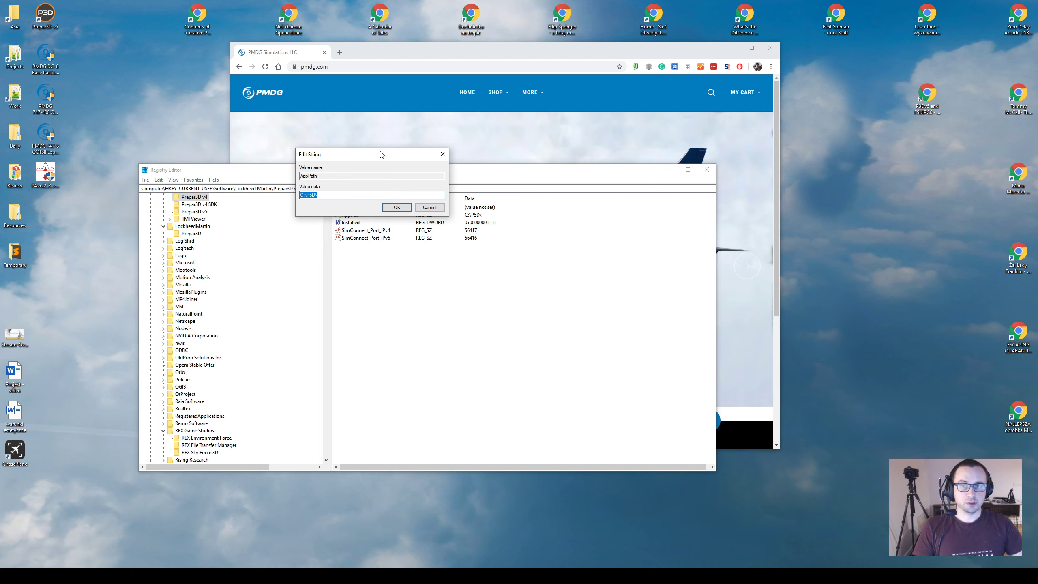
pyautogui.press('super')
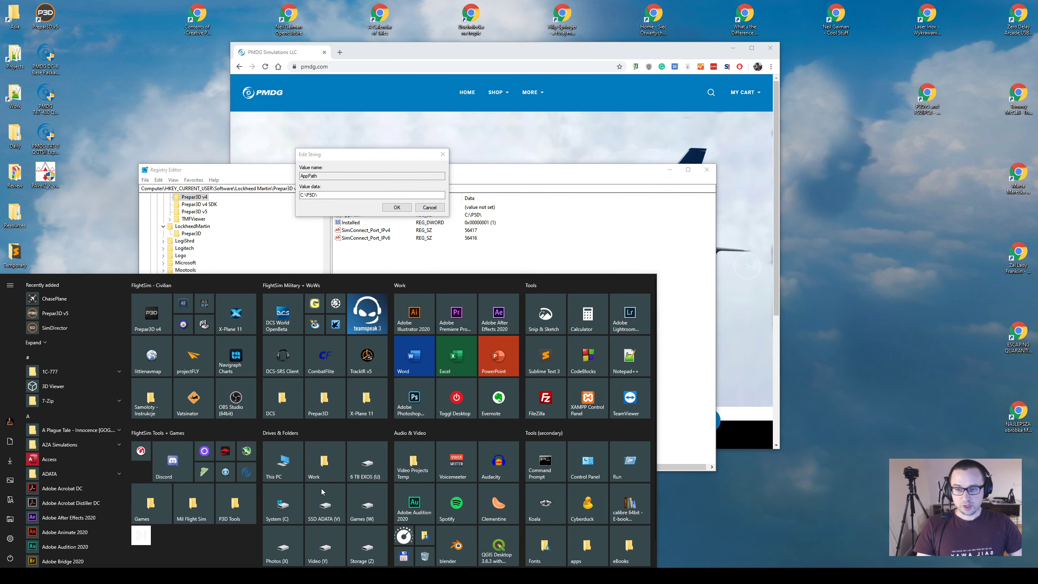
pyautogui.press('super')
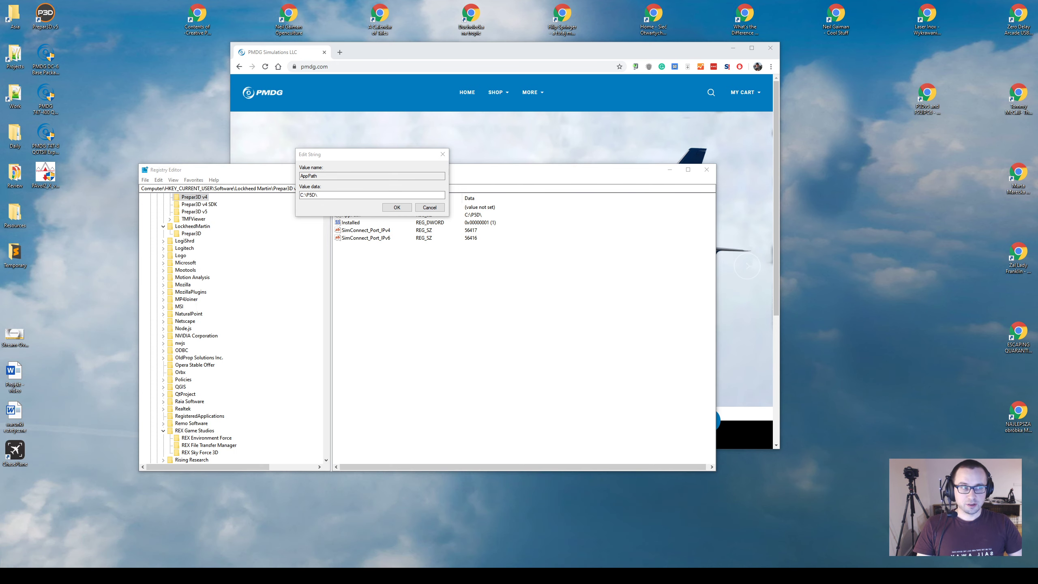
pyautogui.press('super+e')
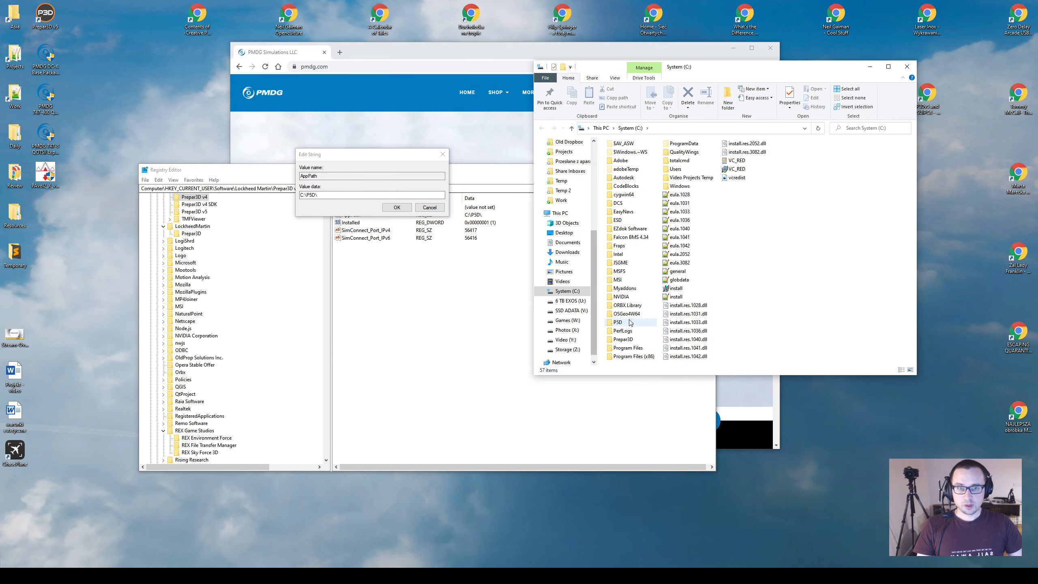
pyautogui.doubleClick(630, 323)
pyautogui.click(745, 127)
pyautogui.hotkey('ctrl', 'c')
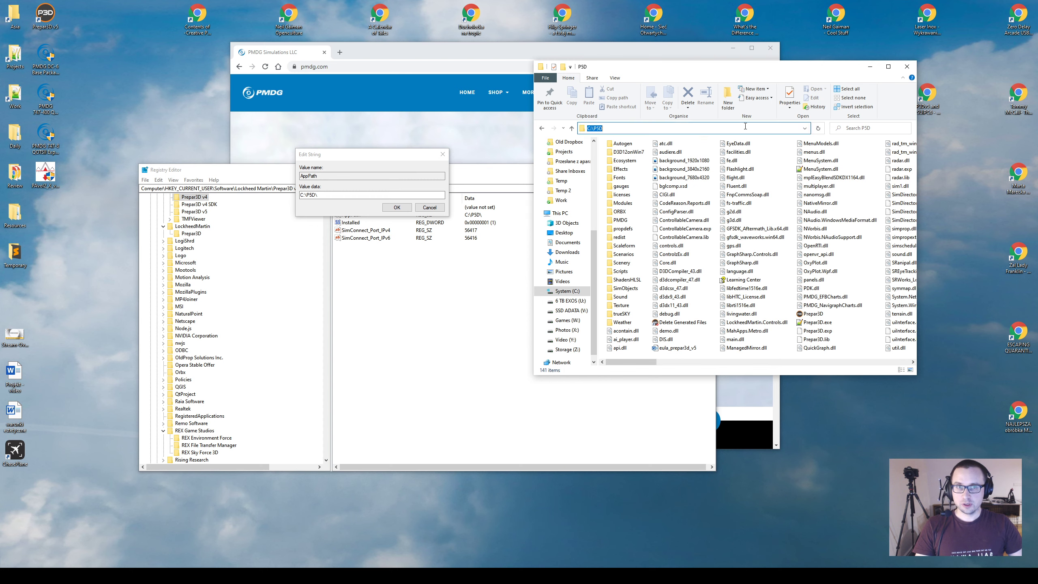
# Set the AppPath value data to the copied folder path with a trailing backslash, C:\P5D\, and save it.
pyautogui.click(331, 195)
pyautogui.doubleClick(332, 195)
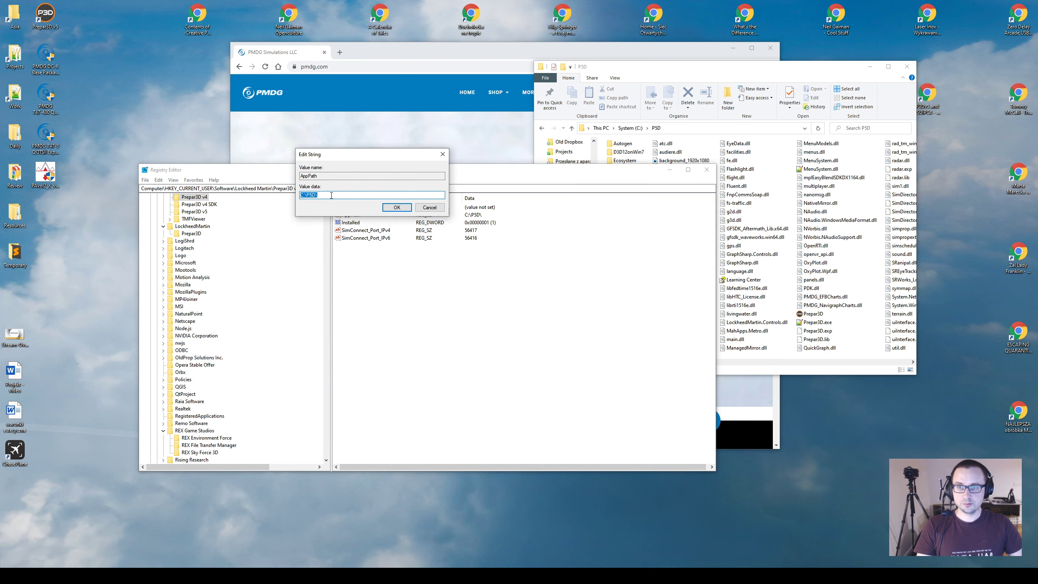
pyautogui.hotkey('ctrl', 'v')
pyautogui.write('\\')
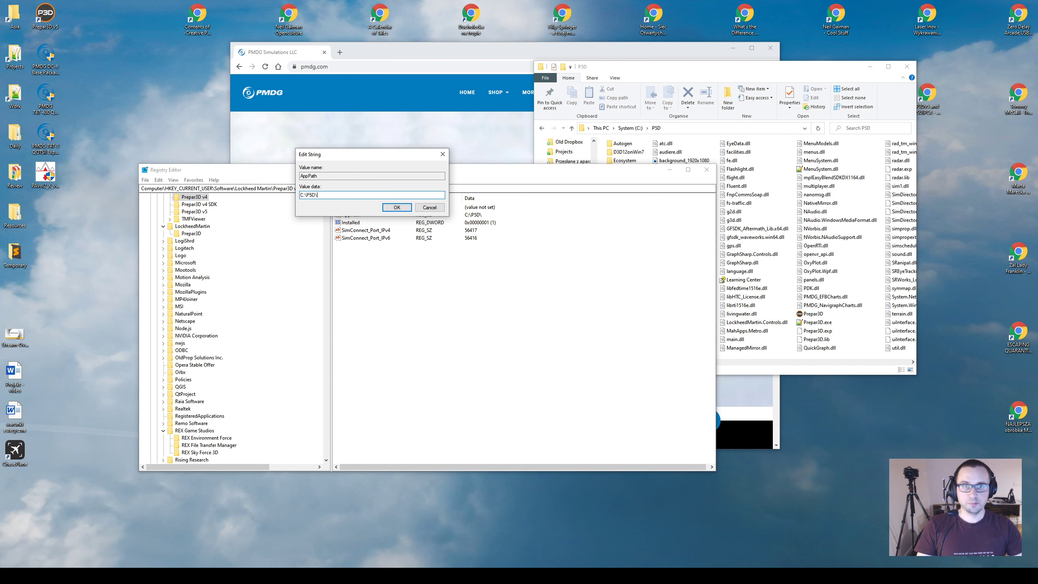
pyautogui.click(401, 207)
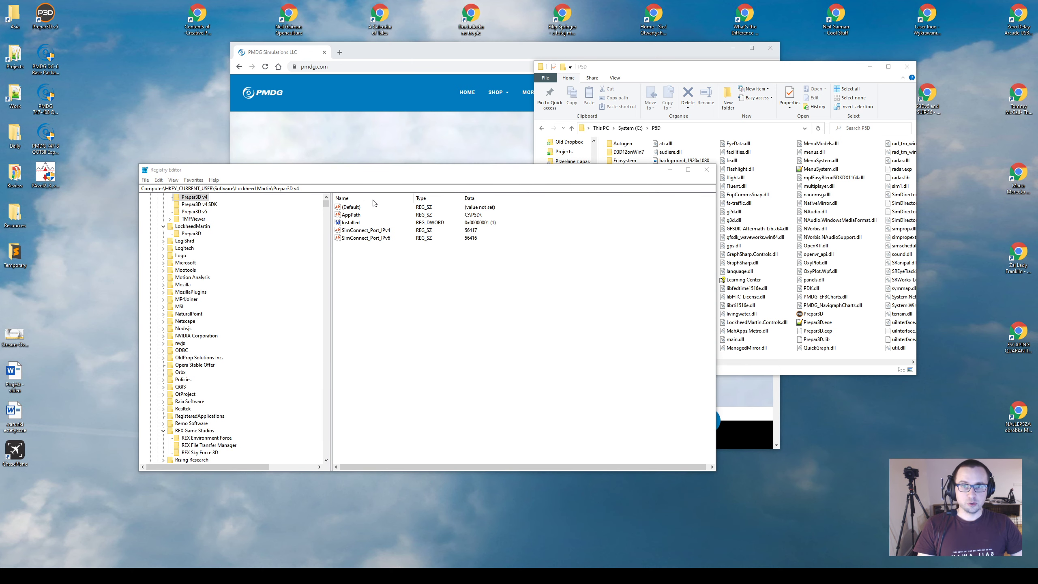
# Go to the registry key Computer\HKEY_LOCAL_MACHINE\SOFTWARE\Lockheed Martin\Prepar3D v4.
pyautogui.click(379, 188)
pyautogui.hotkey('ctrl', 'a')
pyautogui.write('Computer\\HKEY_LOCAL_MACHINE\\SOFTWARE\\Lockheed Martin\\Prepar3D v4')
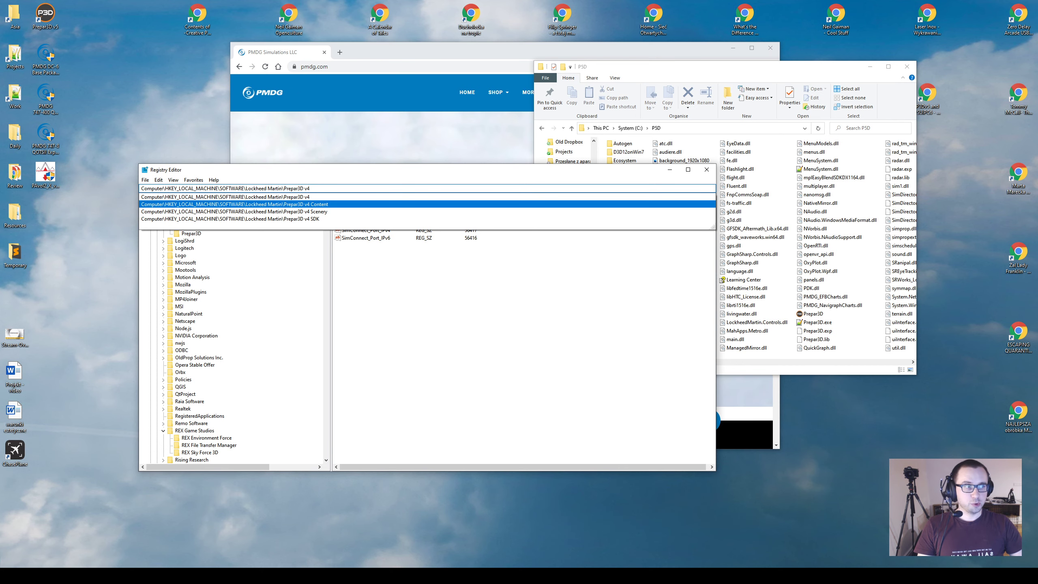
pyautogui.press('Return')
pyautogui.hotkey('alt', 'Tab')
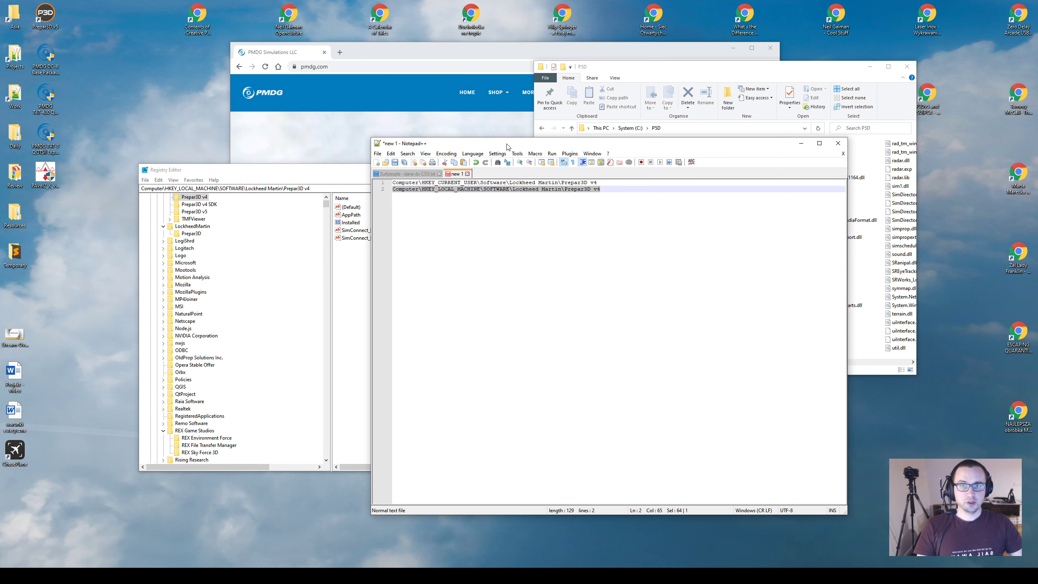
pyautogui.press('super+Down')
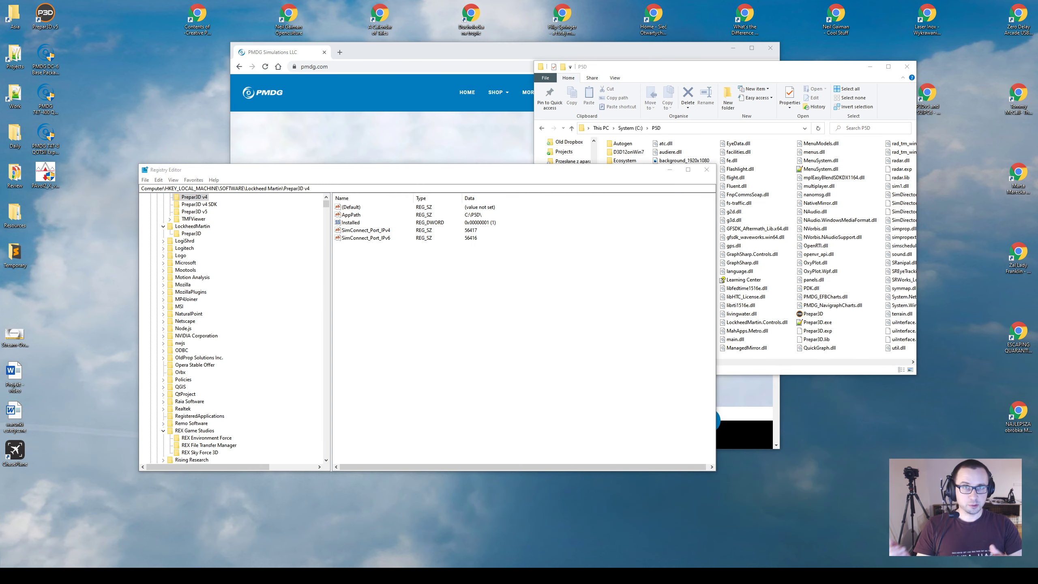
pyautogui.click(343, 188)
pyautogui.press('Down')
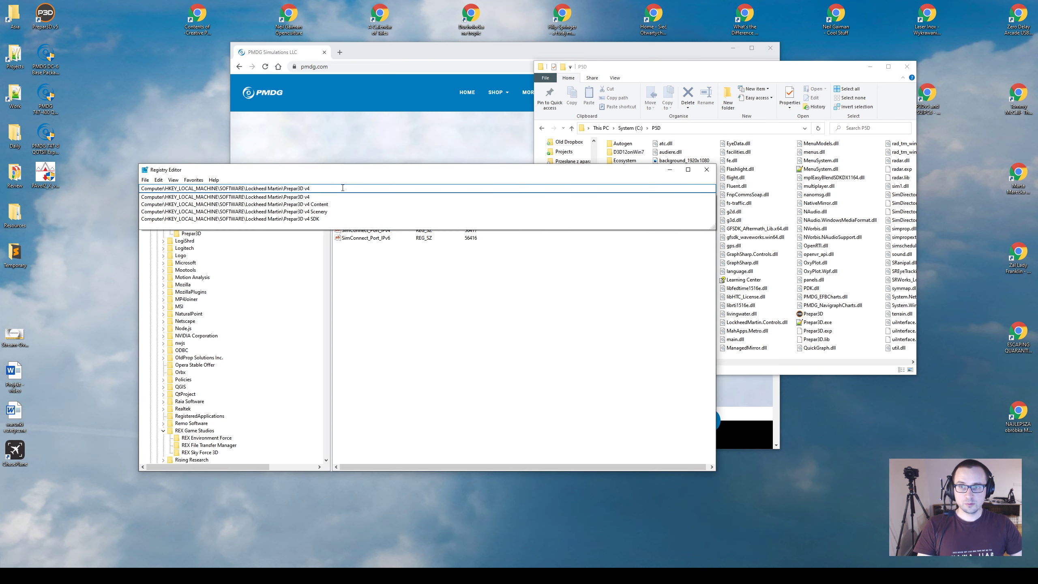
pyautogui.press('Return')
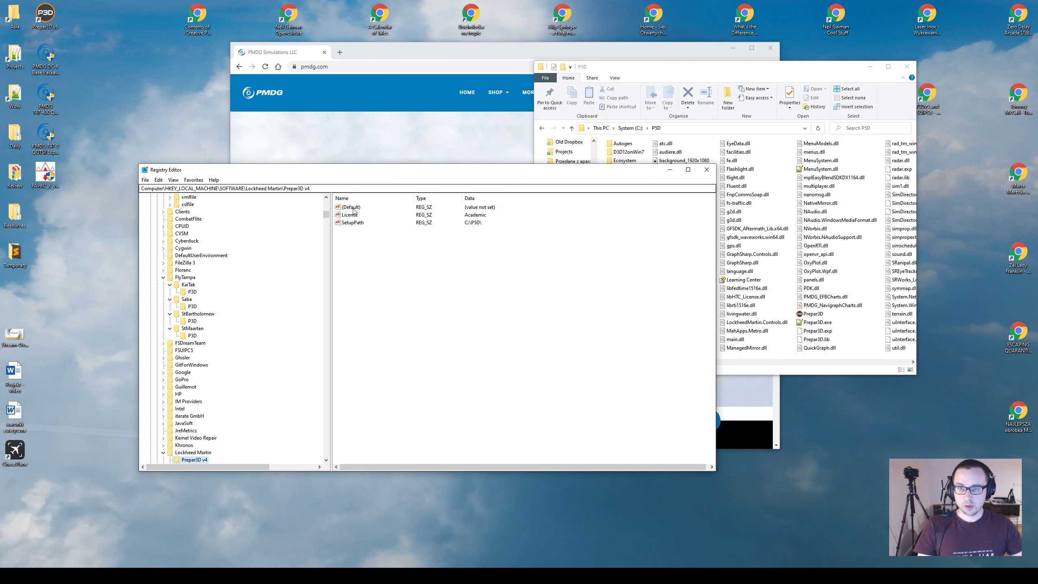
# Check the SetupPath string against the P5D folder path without saving any edit, and close Registry Editor.
pyautogui.doubleClick(351, 223)
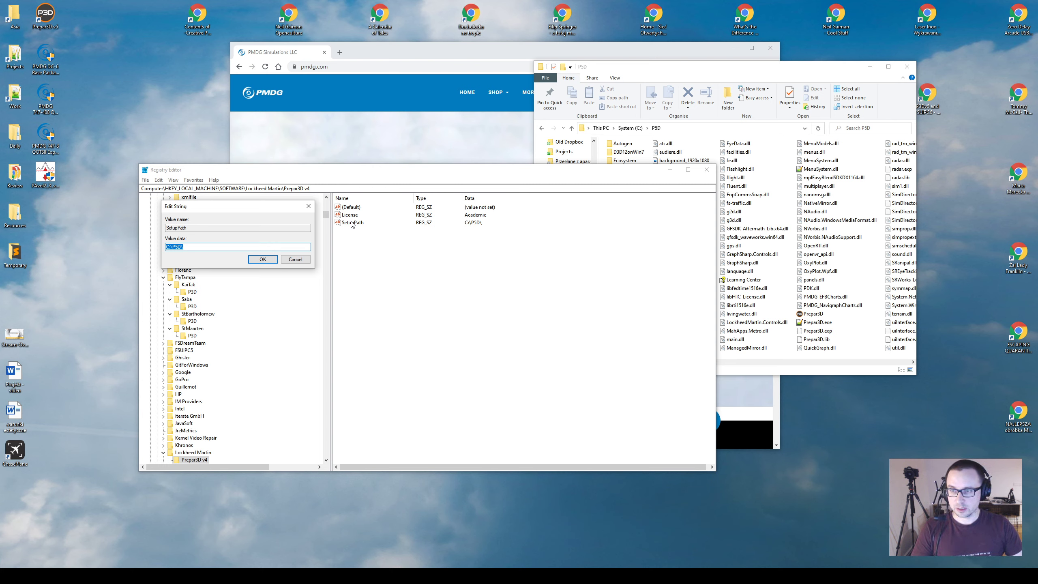
pyautogui.click(701, 69)
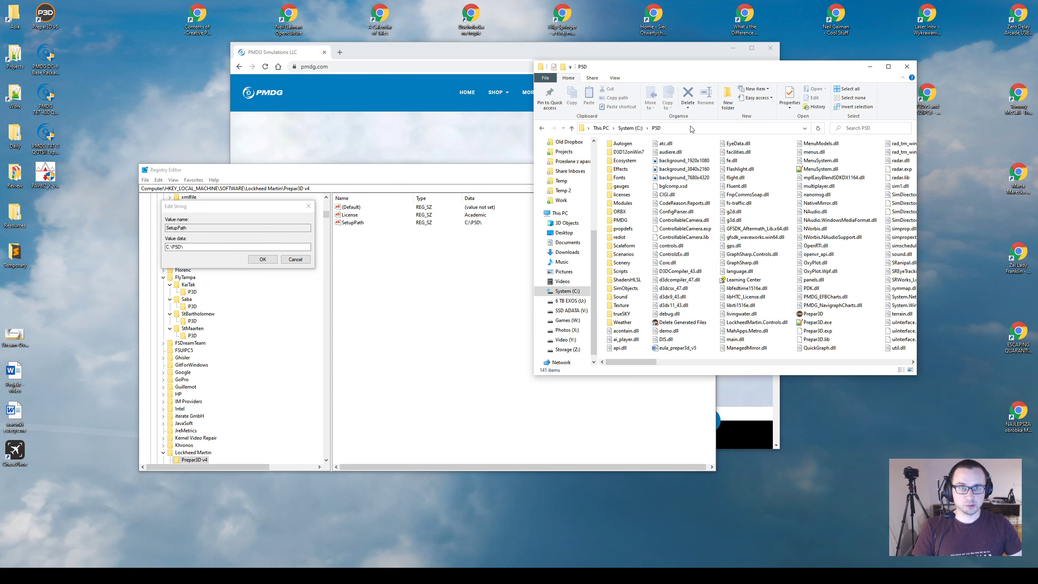
pyautogui.hotkey('alt', 'Tab')
pyautogui.click(210, 247)
pyautogui.press('BackSpace')
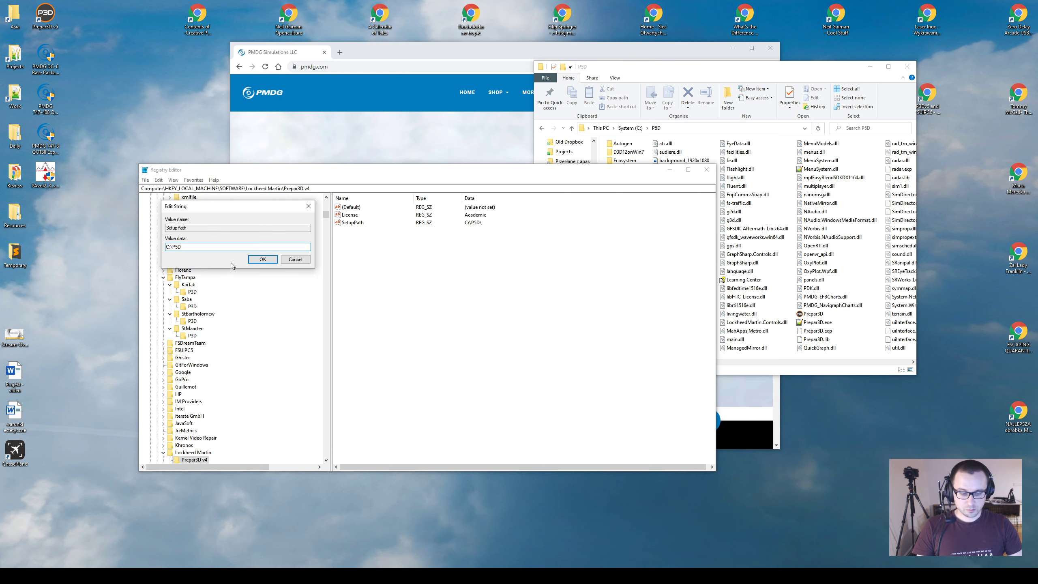
pyautogui.press('Escape')
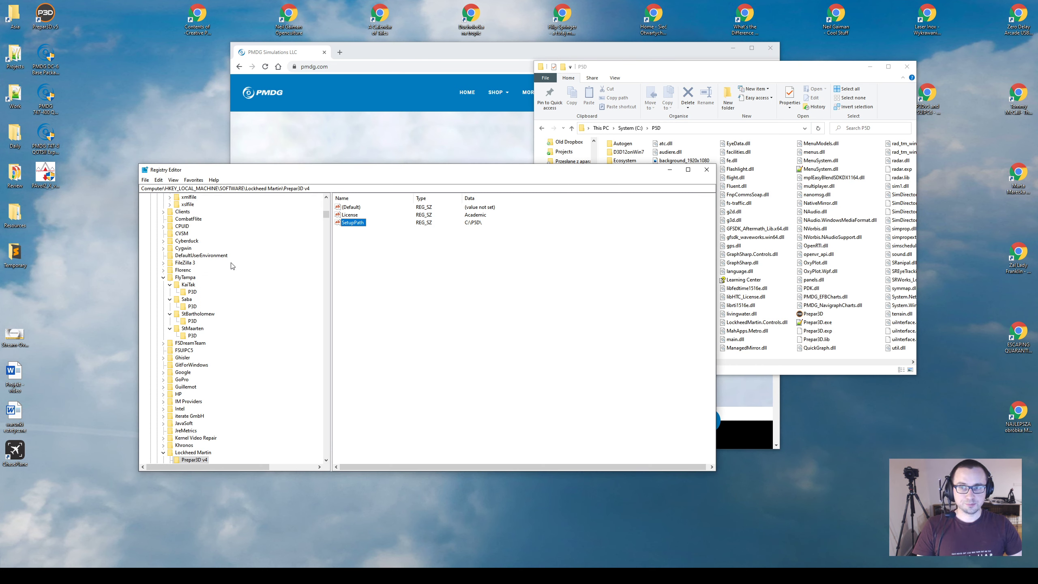
pyautogui.click(706, 170)
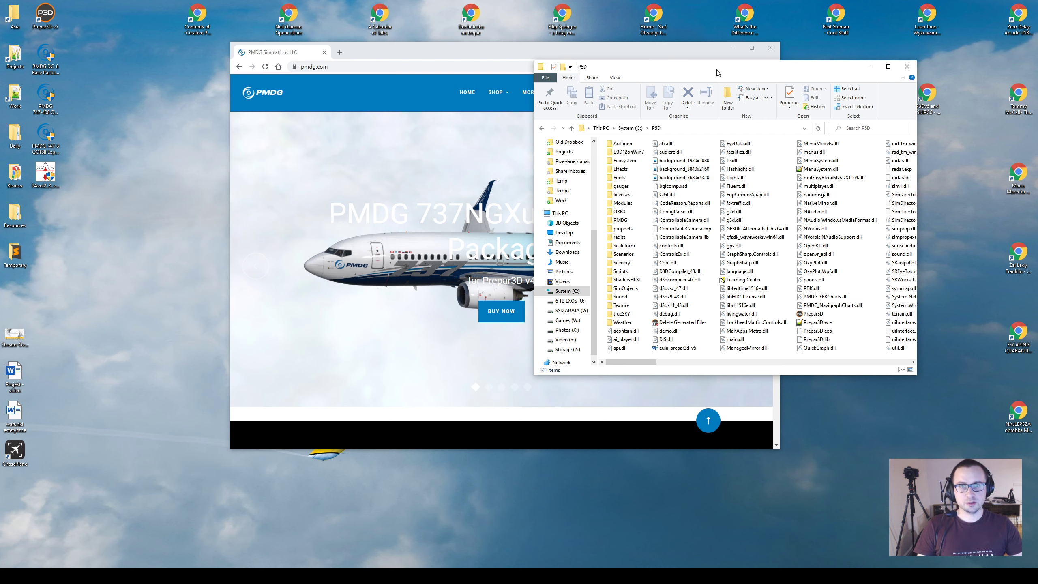
pyautogui.moveTo(718, 72); pyautogui.dragTo(718, 72)
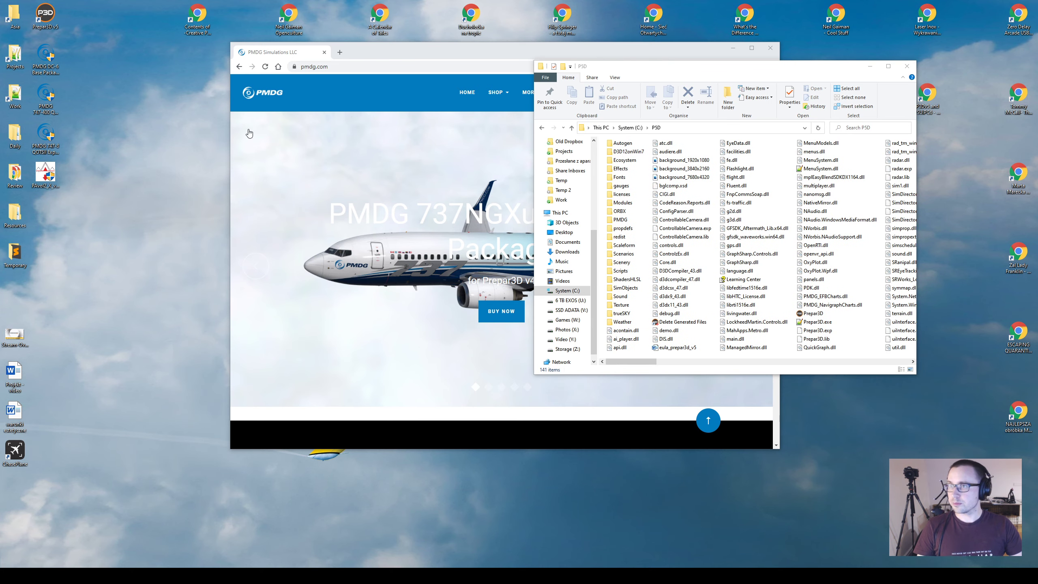
# Launch the PMDG DC-6 Base Package installer from the desktop, accept its license agreement and start the installation.
pyautogui.click(38, 54)
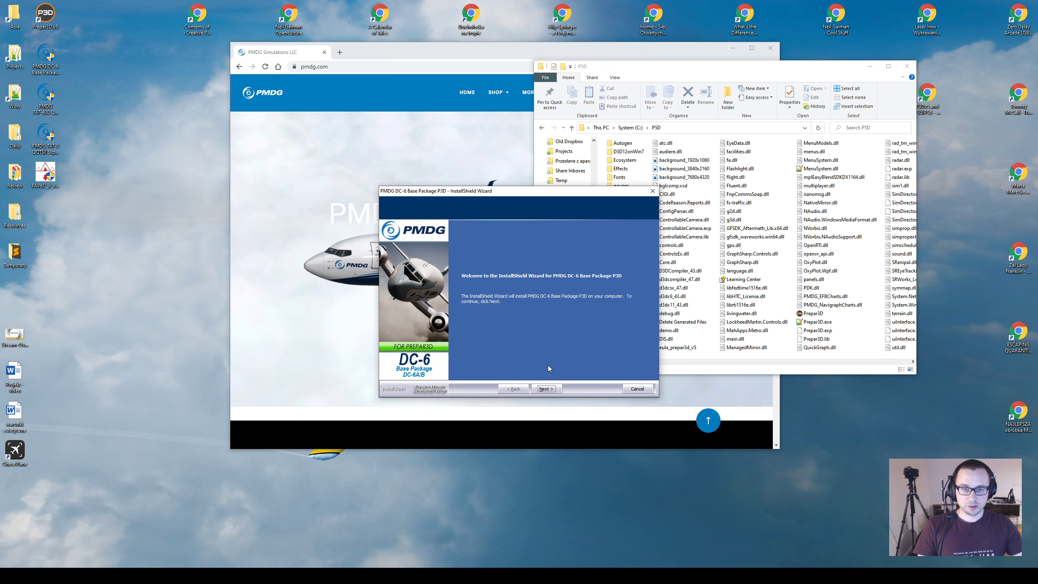
pyautogui.click(548, 388)
pyautogui.click(557, 353)
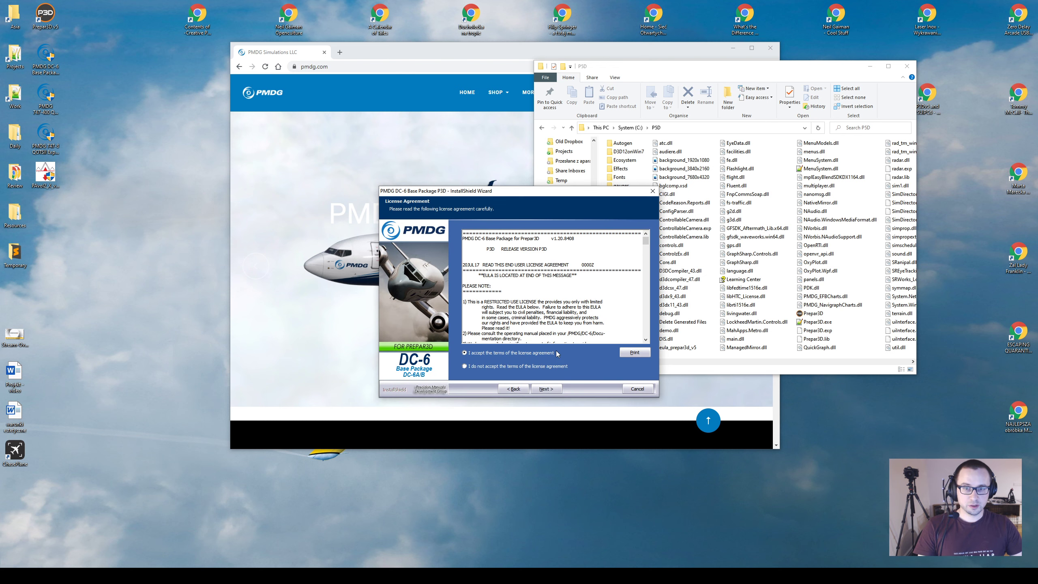
pyautogui.click(559, 389)
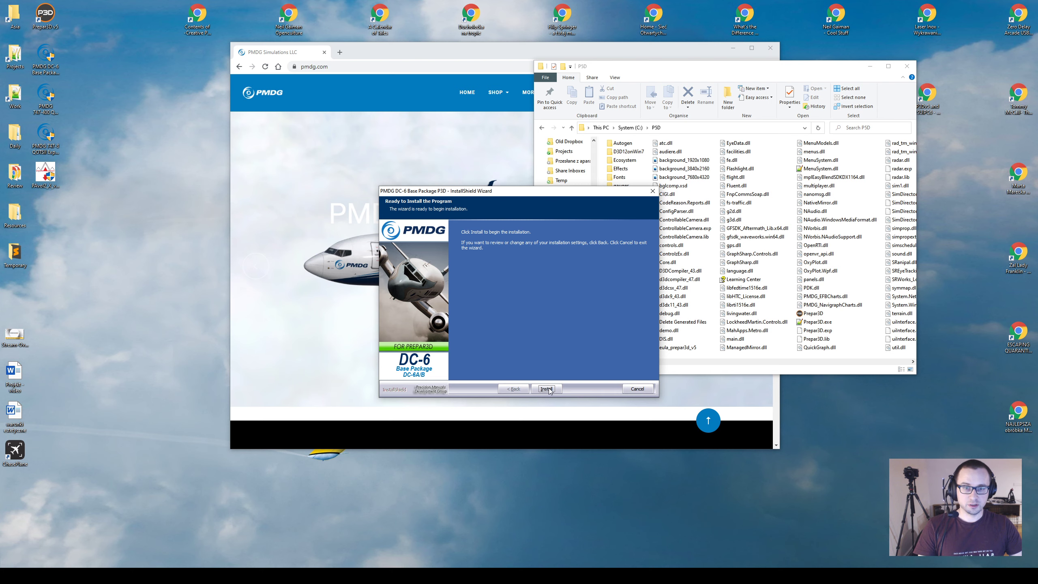
pyautogui.click(546, 389)
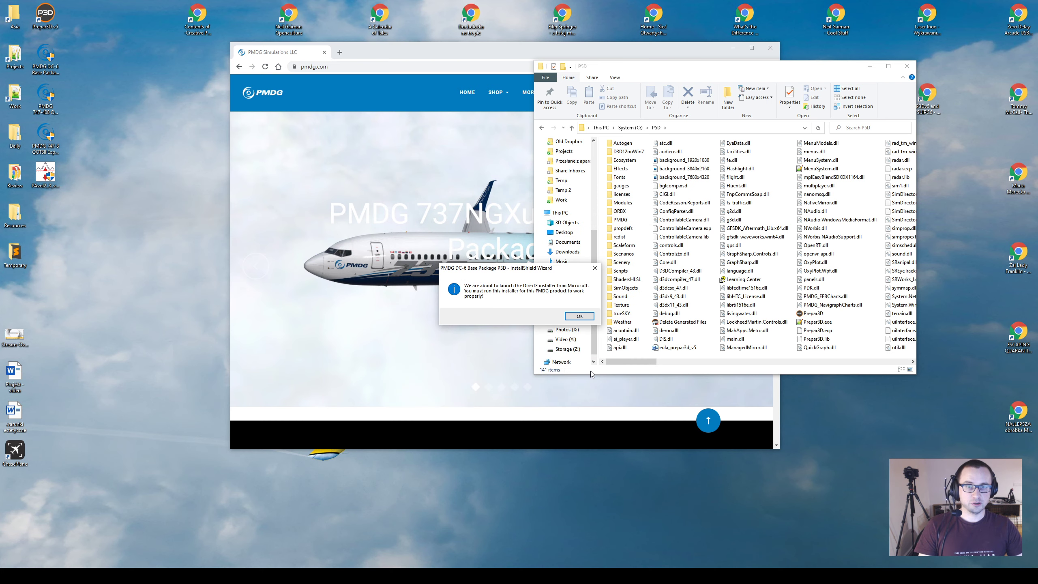
# Go through the Microsoft DirectX setup, accepting its license agreement and leaving out the Bing Bar, and finish it.
pyautogui.click(584, 315)
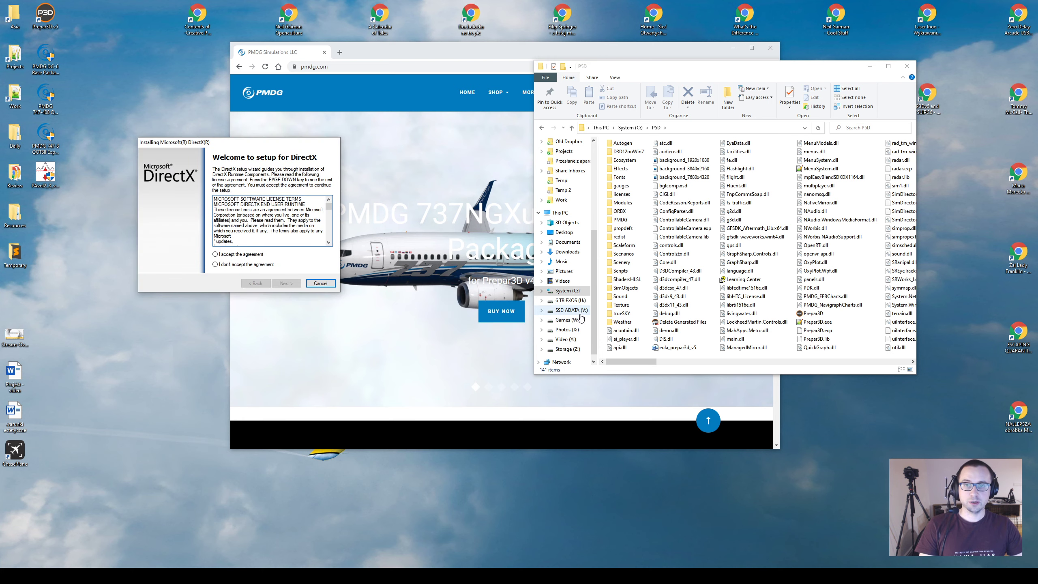
pyautogui.click(285, 288)
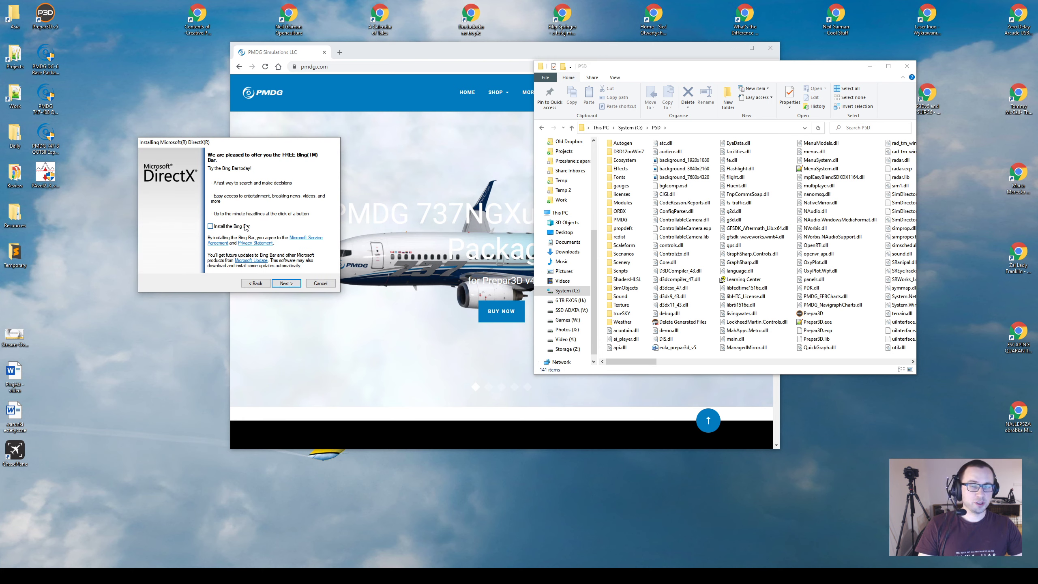
pyautogui.click(287, 283)
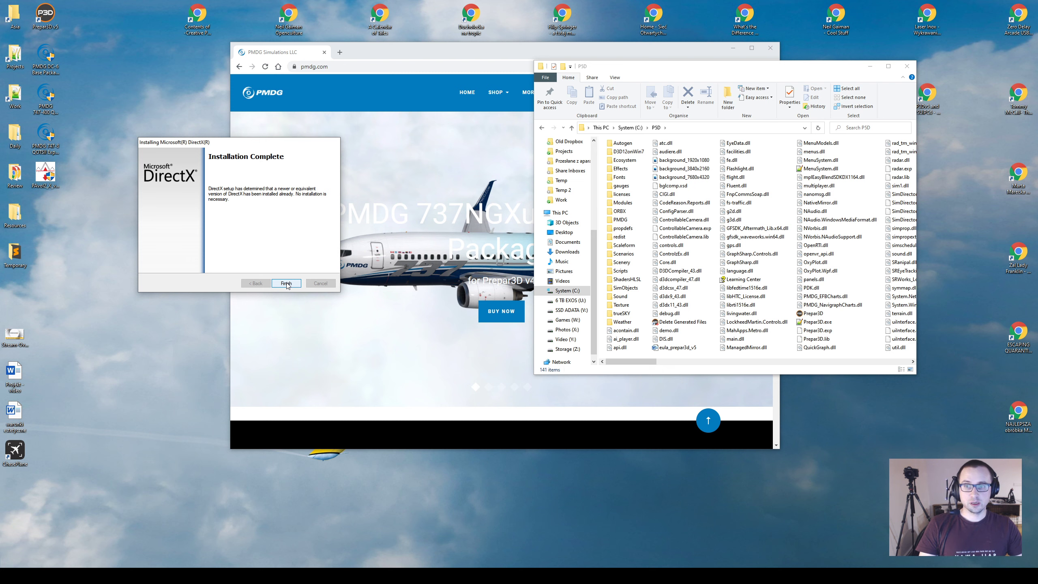
pyautogui.click(287, 284)
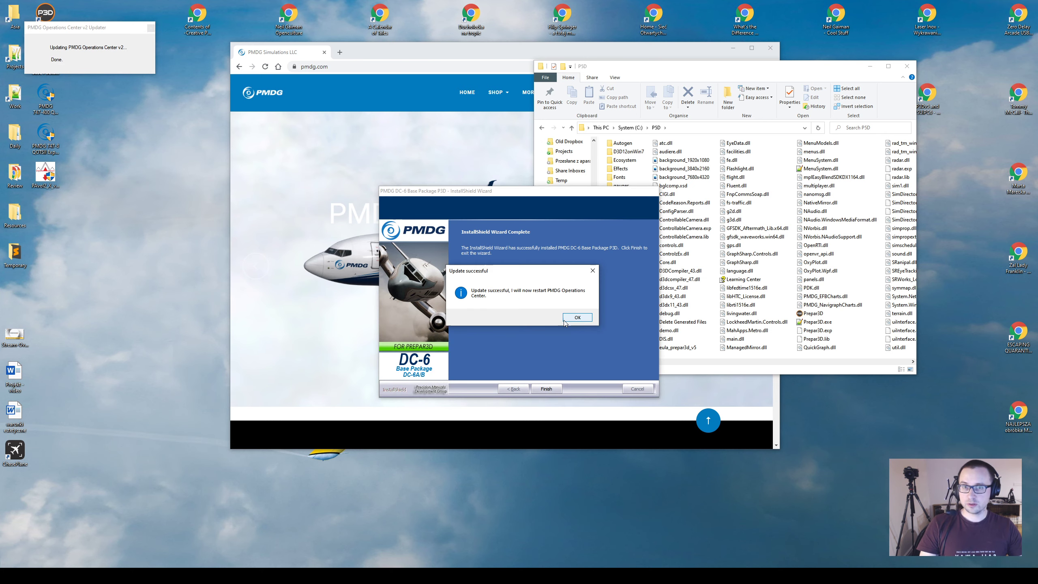
# Install the available DC-6 update in PMDG Operations Center, close it, and finish the DC-6 installation wizard.
pyautogui.click(577, 319)
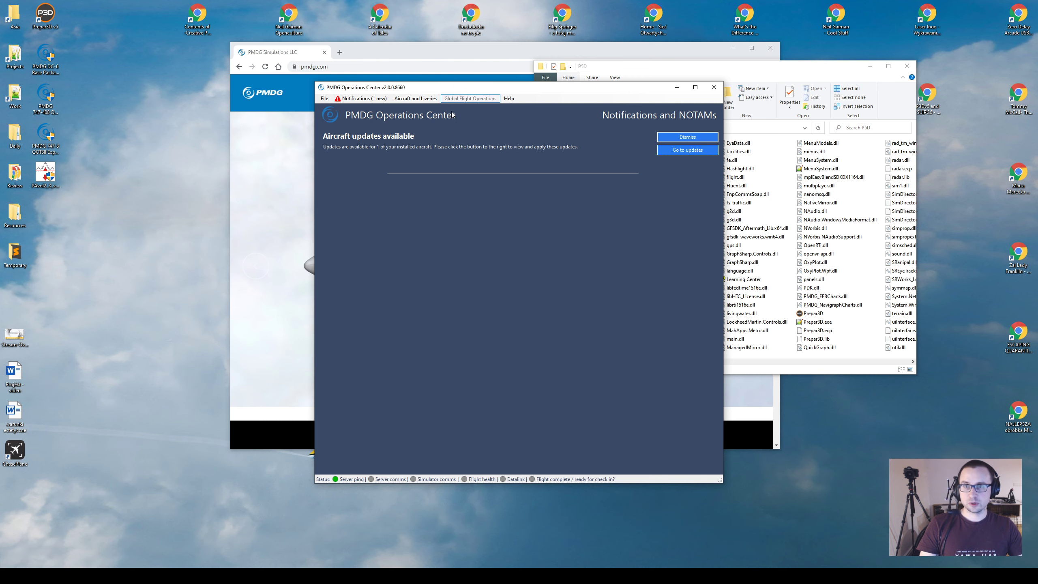
pyautogui.click(690, 150)
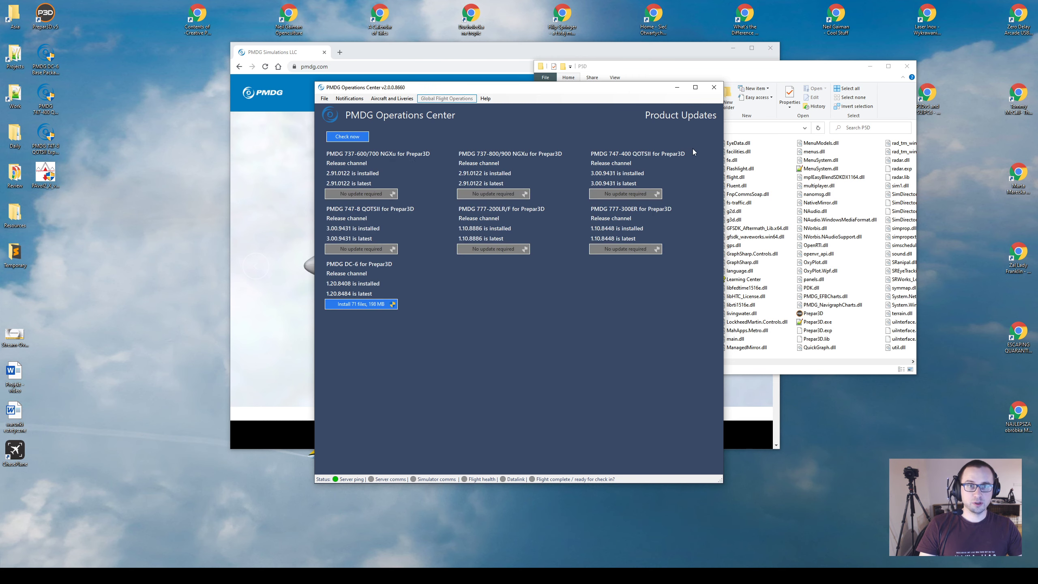
pyautogui.click(370, 304)
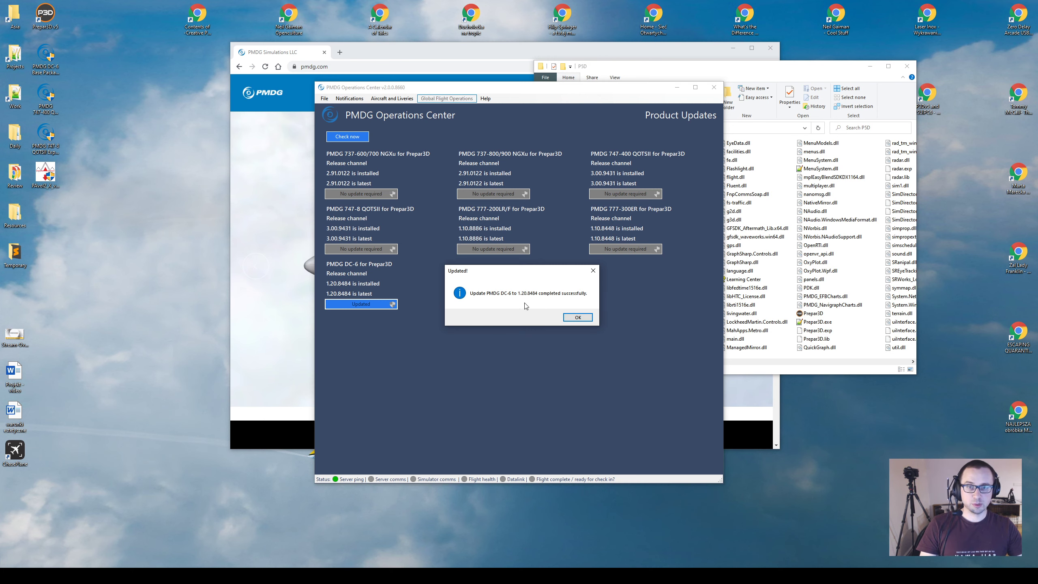
pyautogui.click(578, 318)
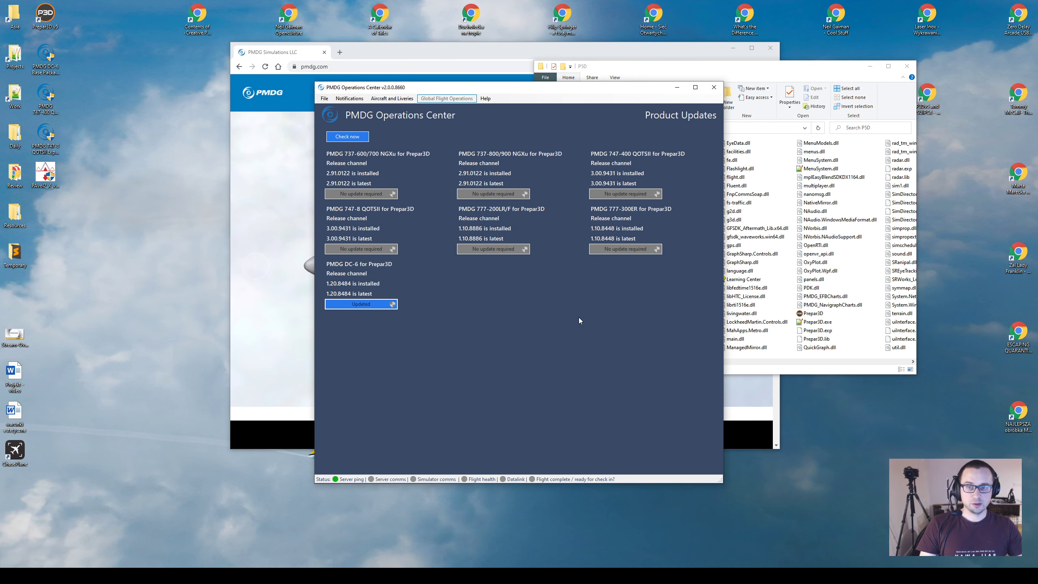
pyautogui.click(715, 87)
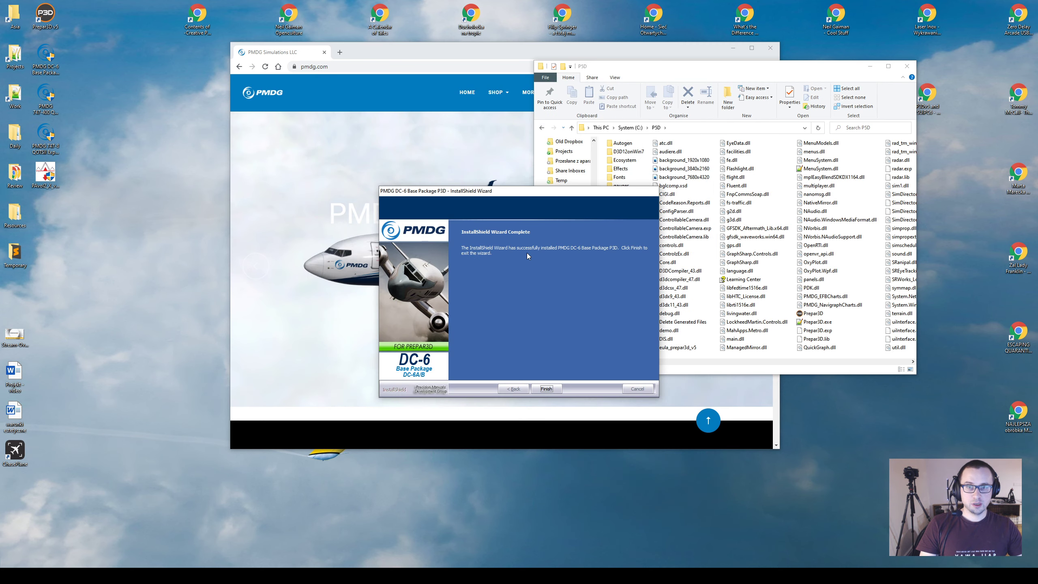
pyautogui.click(547, 388)
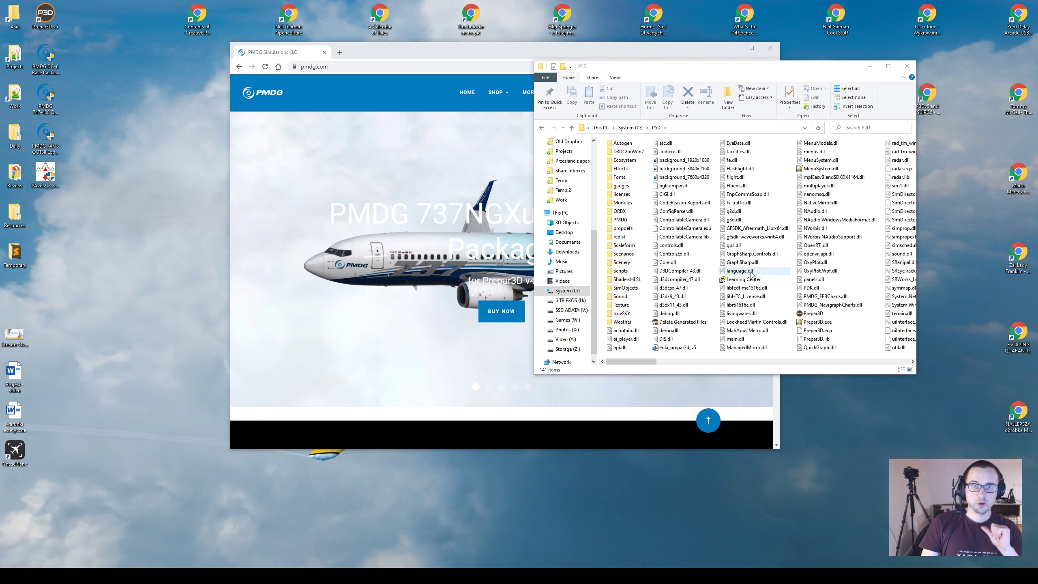
# Check the PMDG folder inside P5D for the newly installed PMDG DC-6 folder.
pyautogui.doubleClick(625, 221)
pyautogui.moveTo(642, 222)
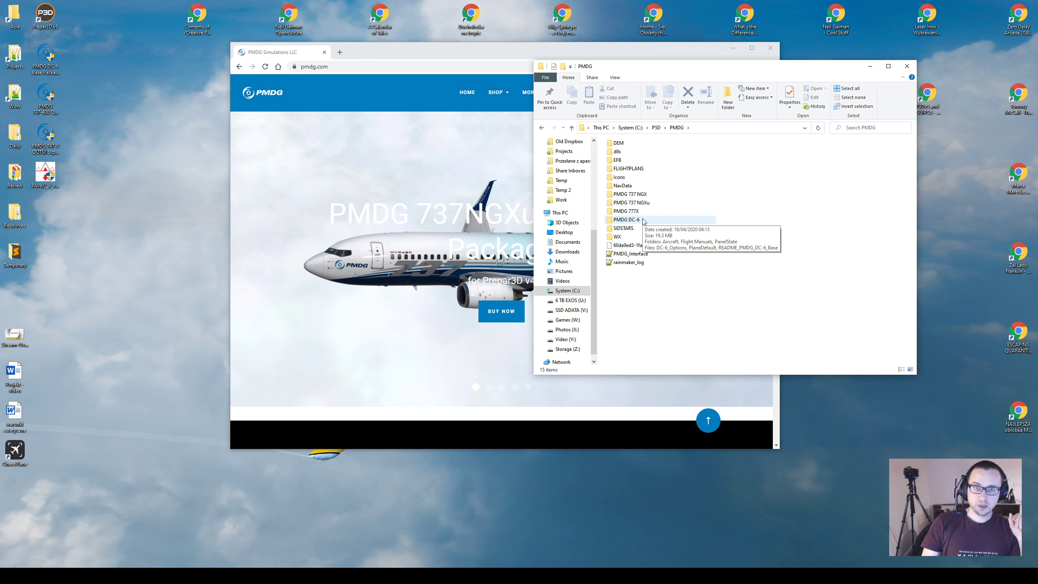
pyautogui.click(642, 222)
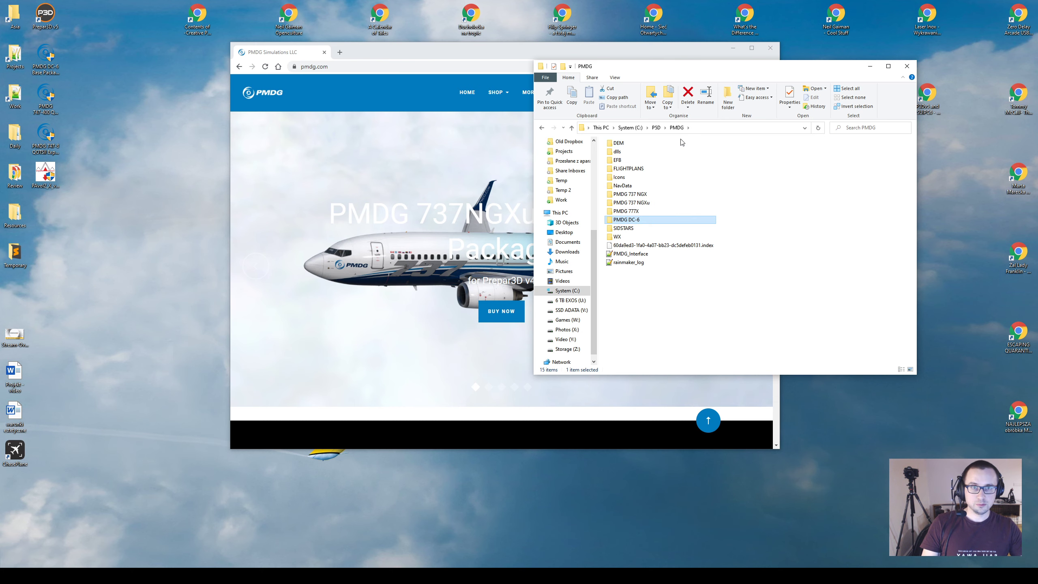
# Check the Airplanes folder under P5D\SimObjects for the PMDG DC-6A and DC-6B aircraft folders.
pyautogui.click(656, 128)
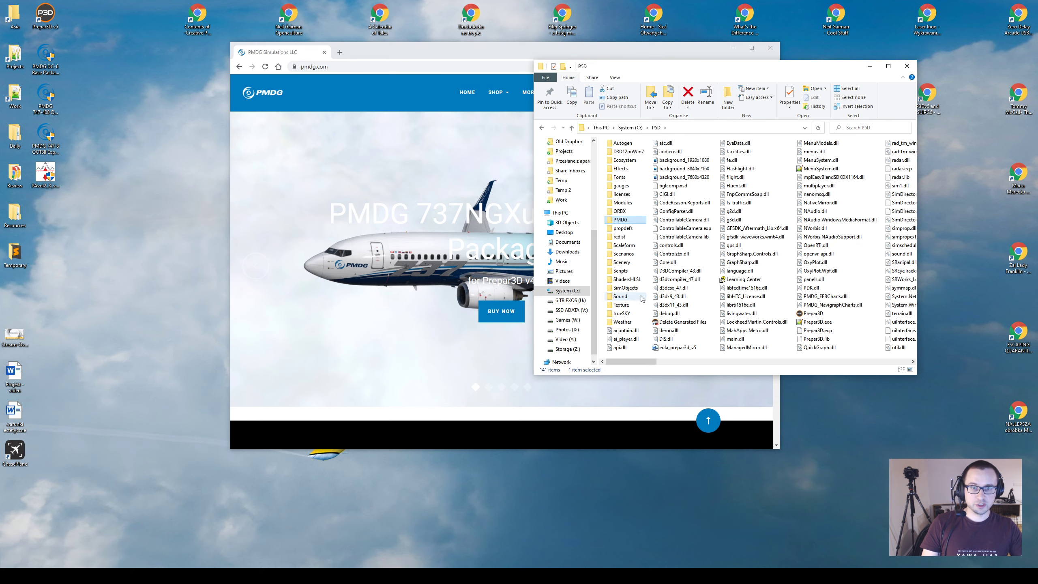
pyautogui.doubleClick(626, 288)
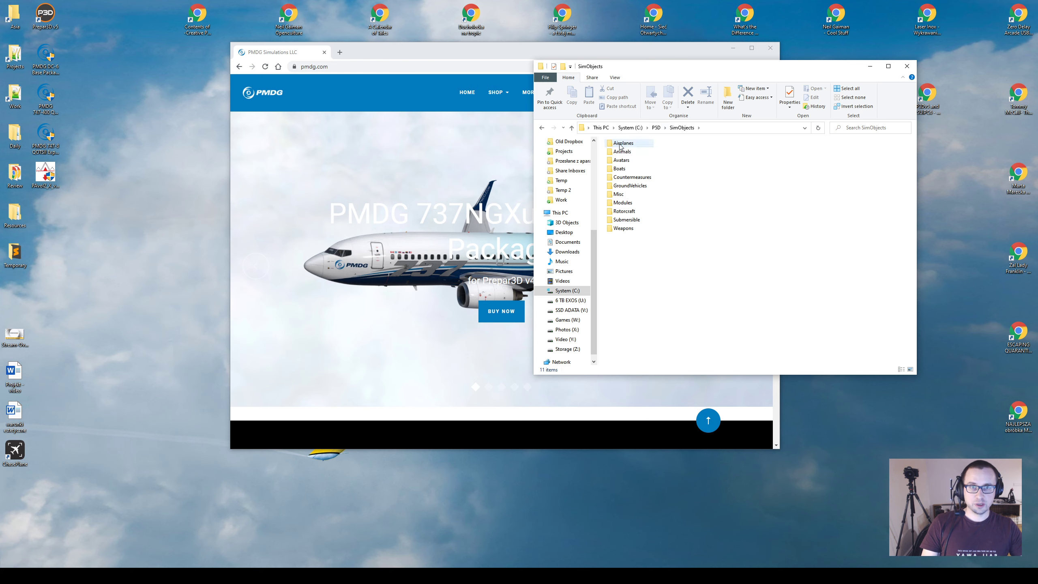
pyautogui.doubleClick(621, 143)
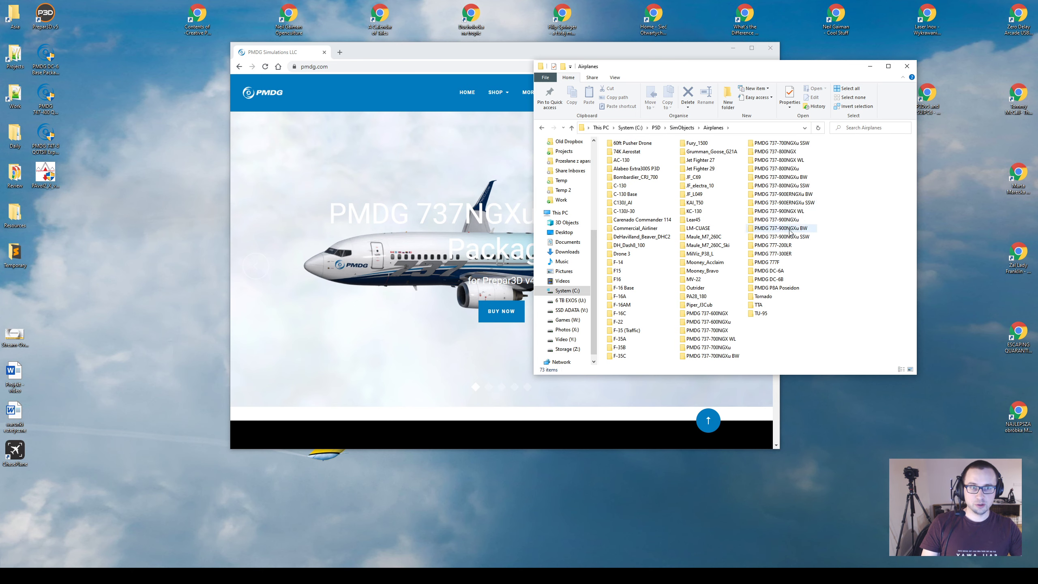
pyautogui.click(792, 279)
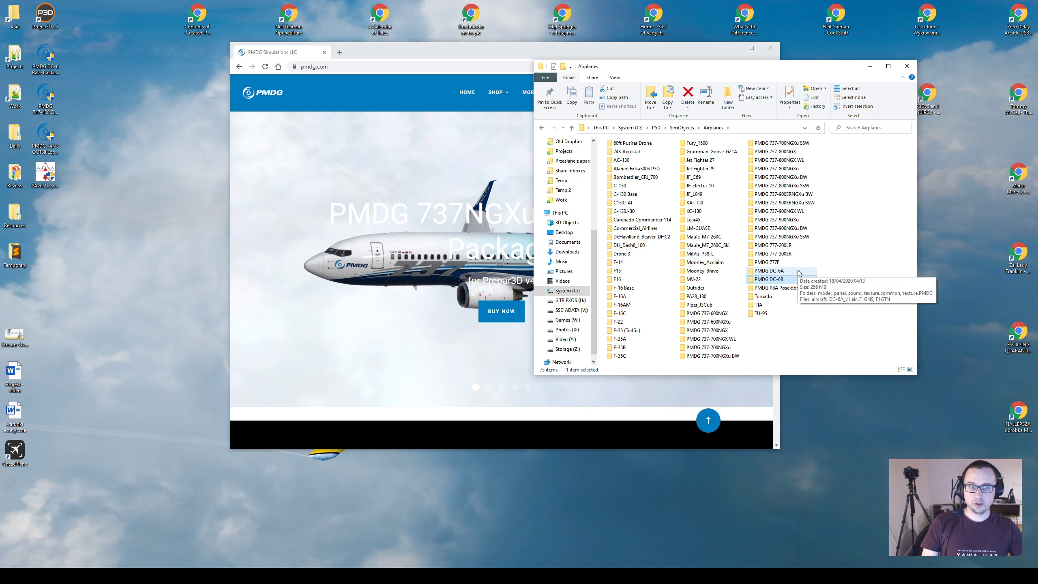
pyautogui.click(799, 273)
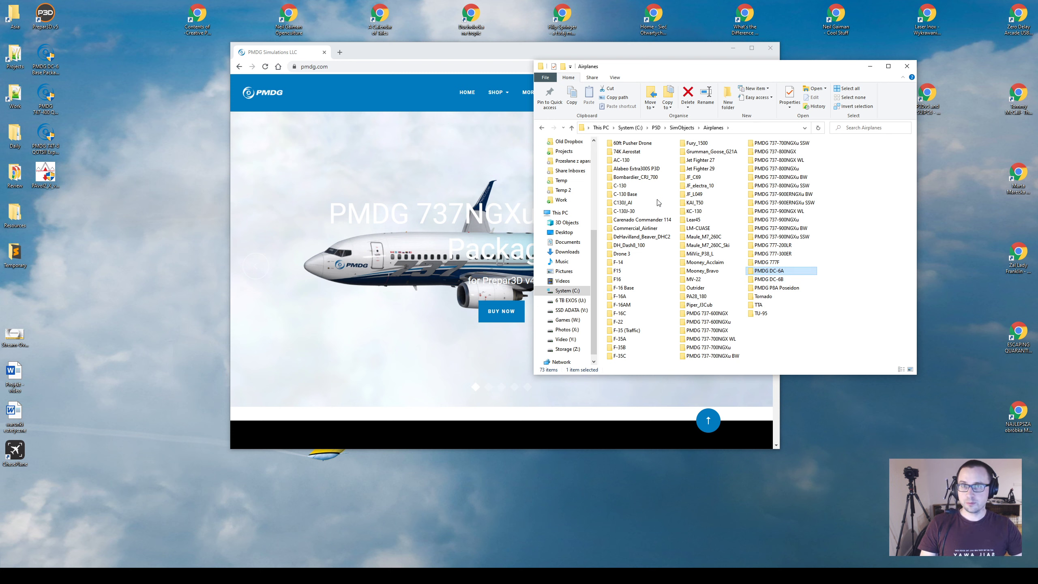
# Return to the root of C: and review the aircraft folders in P5D\PMDG, from PMDG 737 NGX to PMDG DC-6.
pyautogui.click(541, 129)
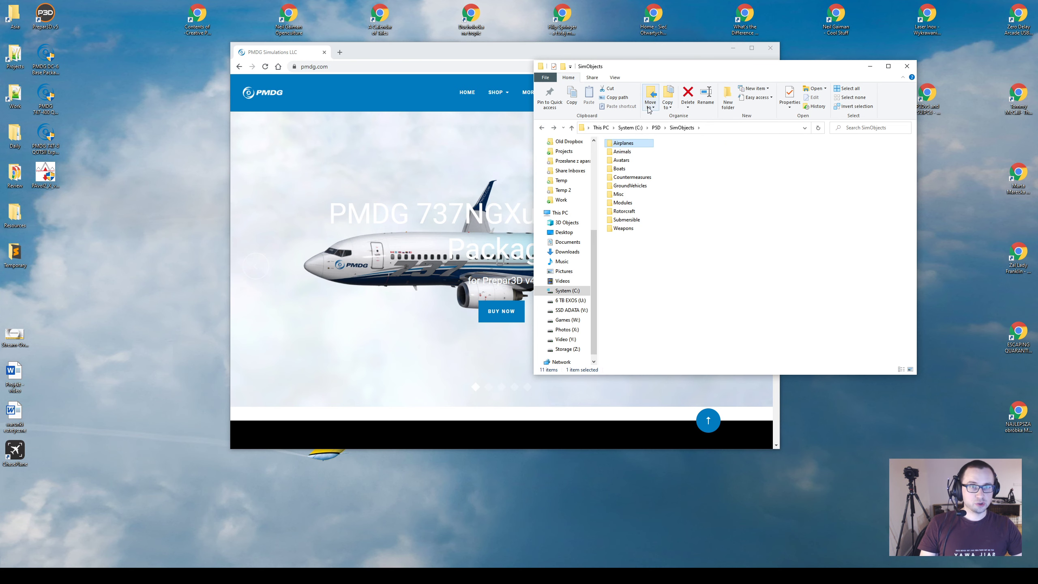
pyautogui.click(656, 128)
pyautogui.click(633, 129)
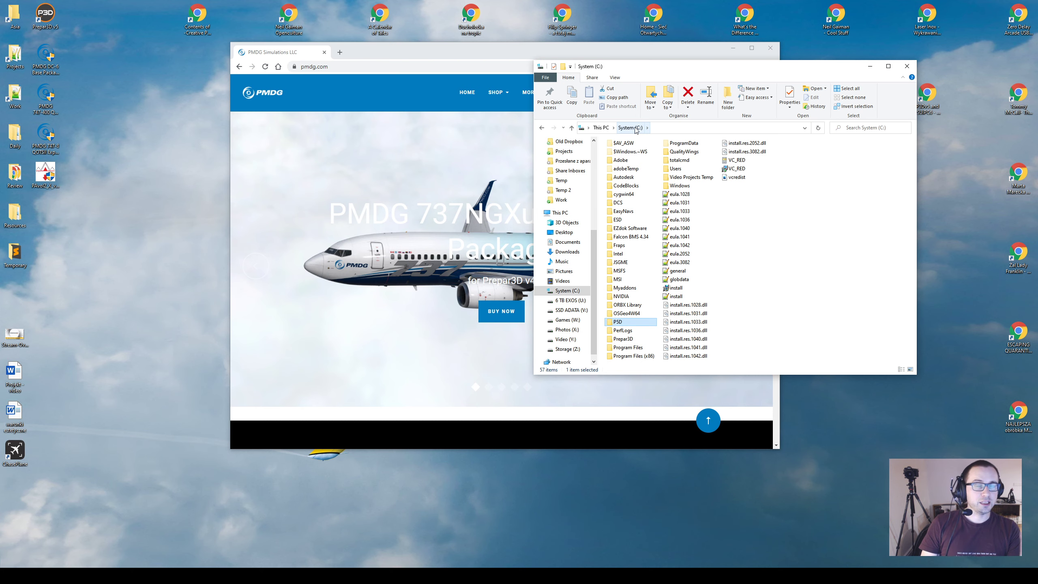
pyautogui.doubleClick(619, 323)
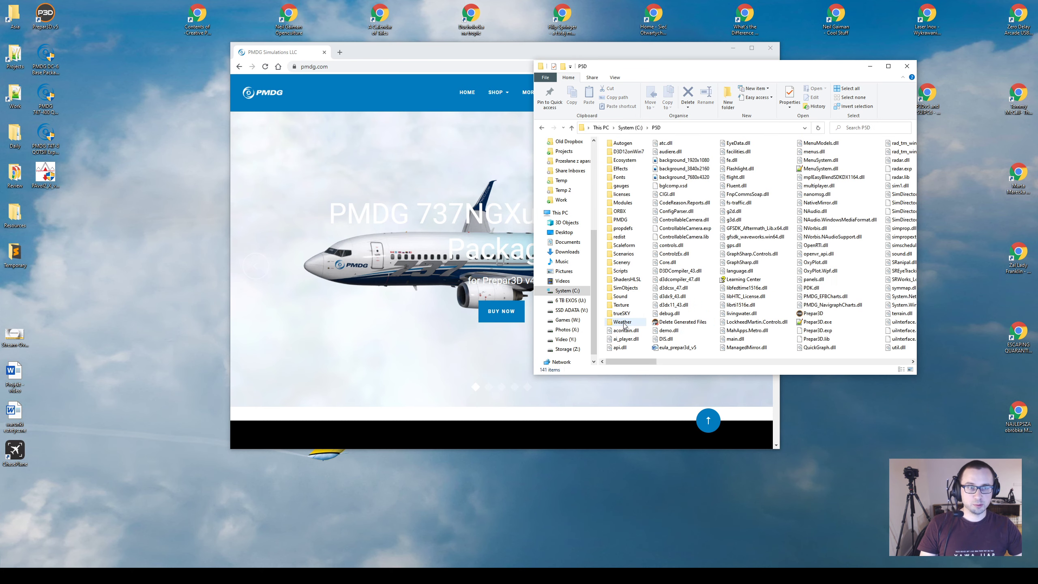
pyautogui.doubleClick(627, 220)
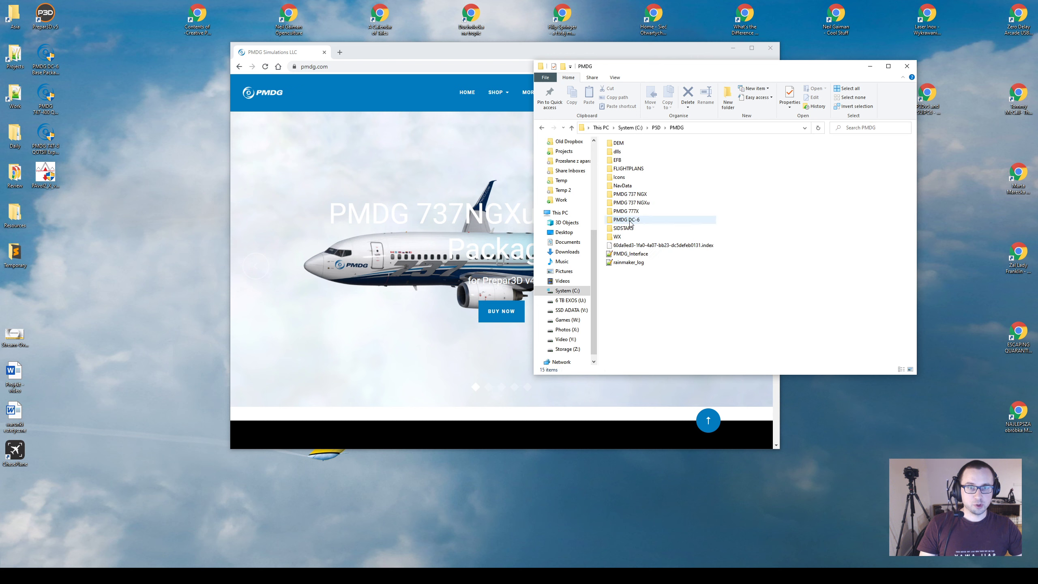
pyautogui.click(691, 194)
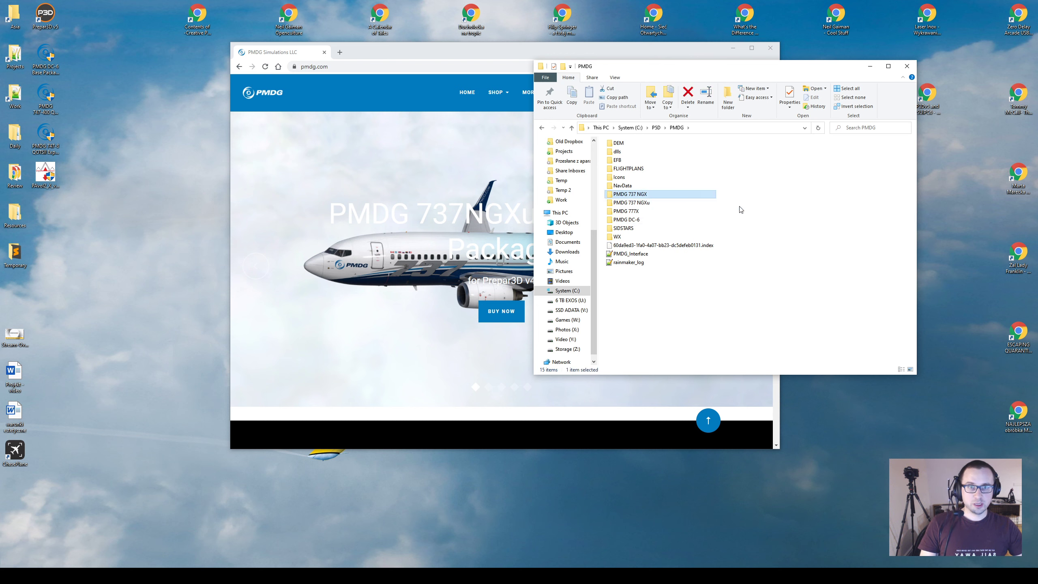
pyautogui.press('Down')
pyautogui.press('Down')
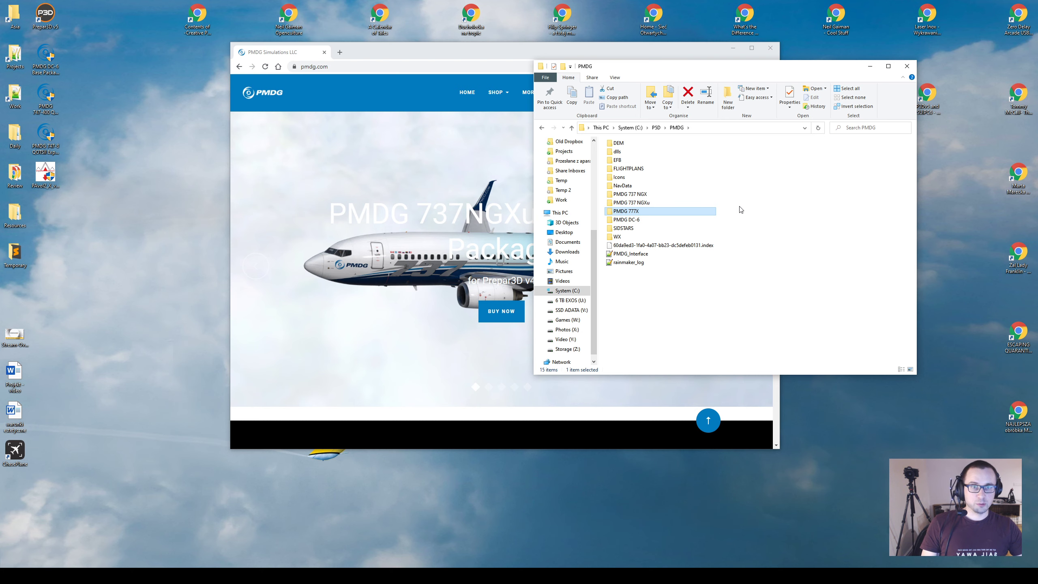
pyautogui.press('Down')
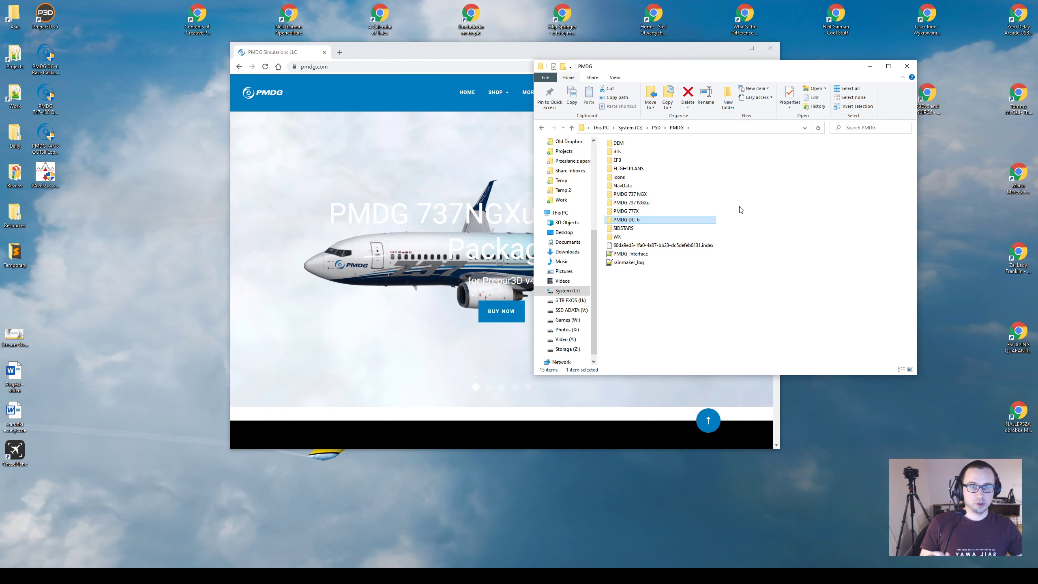
# Go back to P5D\SimObjects\Airplanes and examine the PMDG DC-6A folder's details.
pyautogui.press('BackSpace')
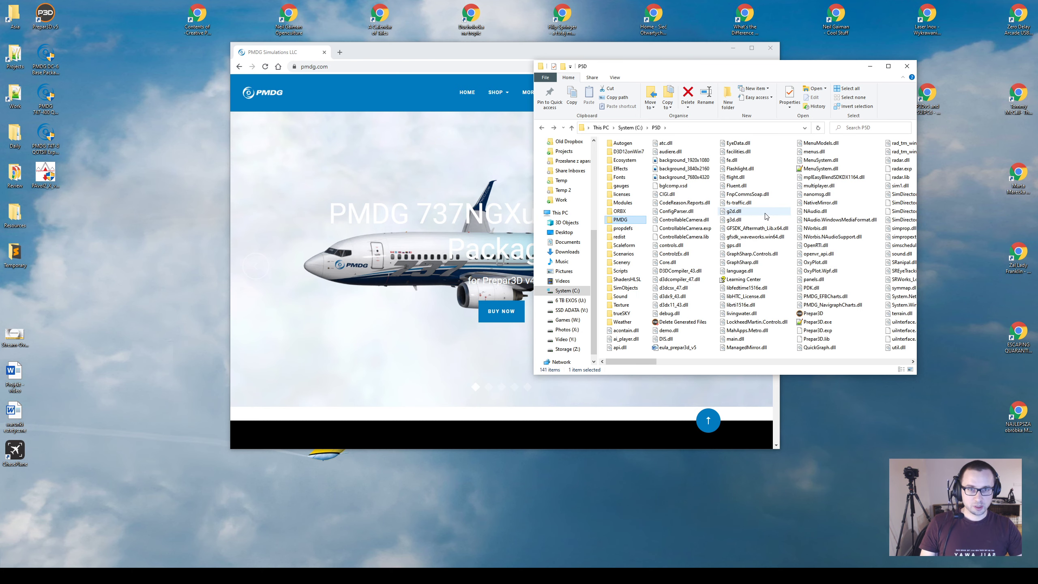
pyautogui.write('sim')
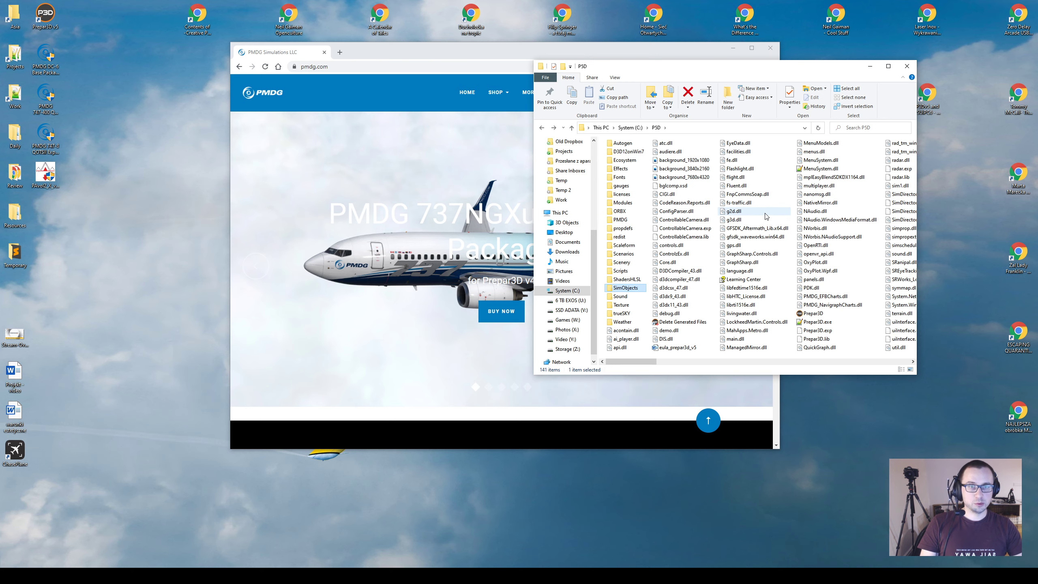
pyautogui.press('Return')
pyautogui.press('Down')
pyautogui.press('Up')
pyautogui.press('Return')
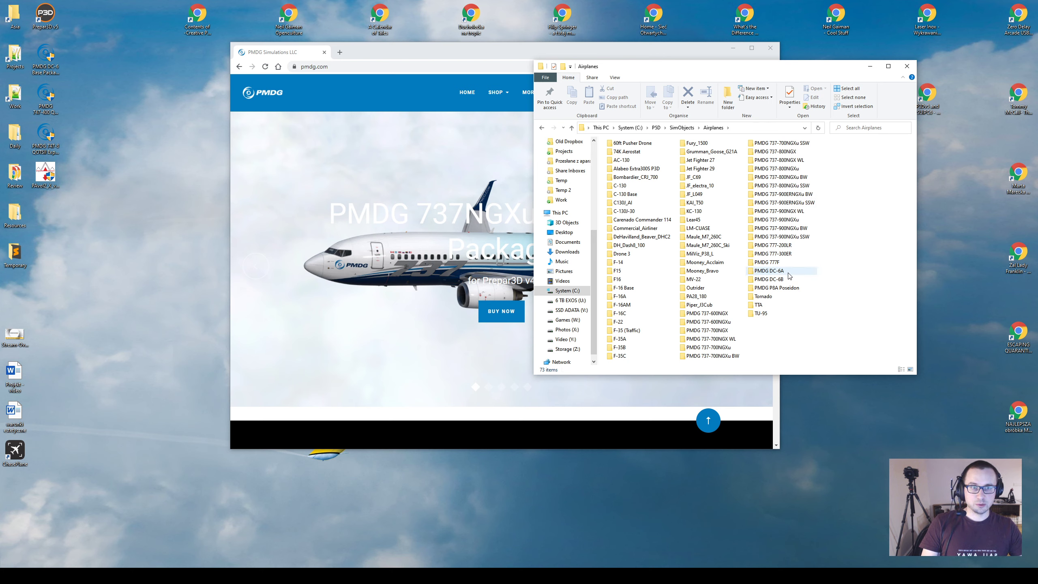
pyautogui.moveTo(789, 277)
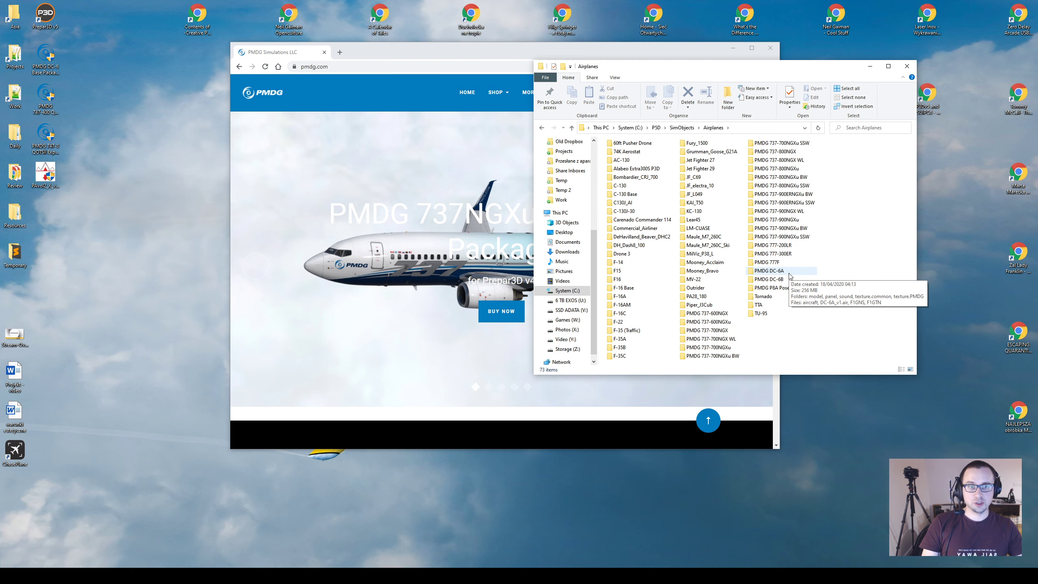
# Go to the PMDG folder inside C:\Prepar3D.
pyautogui.click(656, 128)
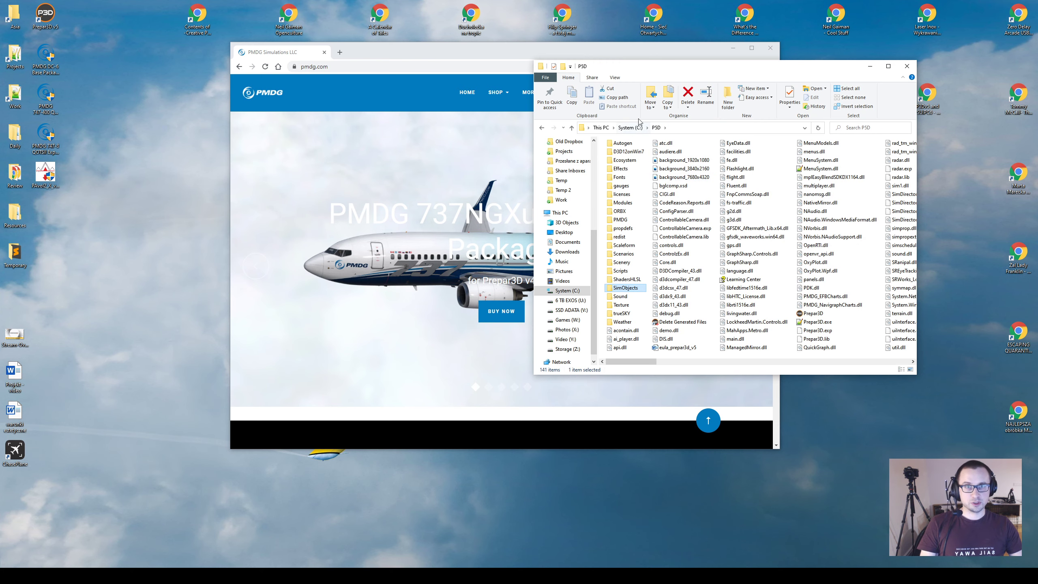
pyautogui.click(629, 128)
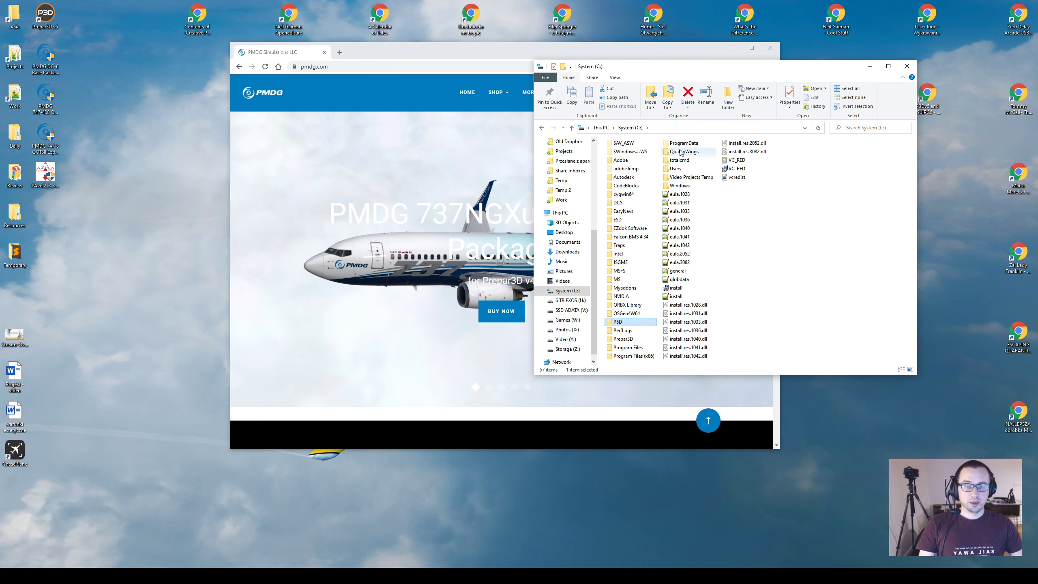
pyautogui.doubleClick(625, 339)
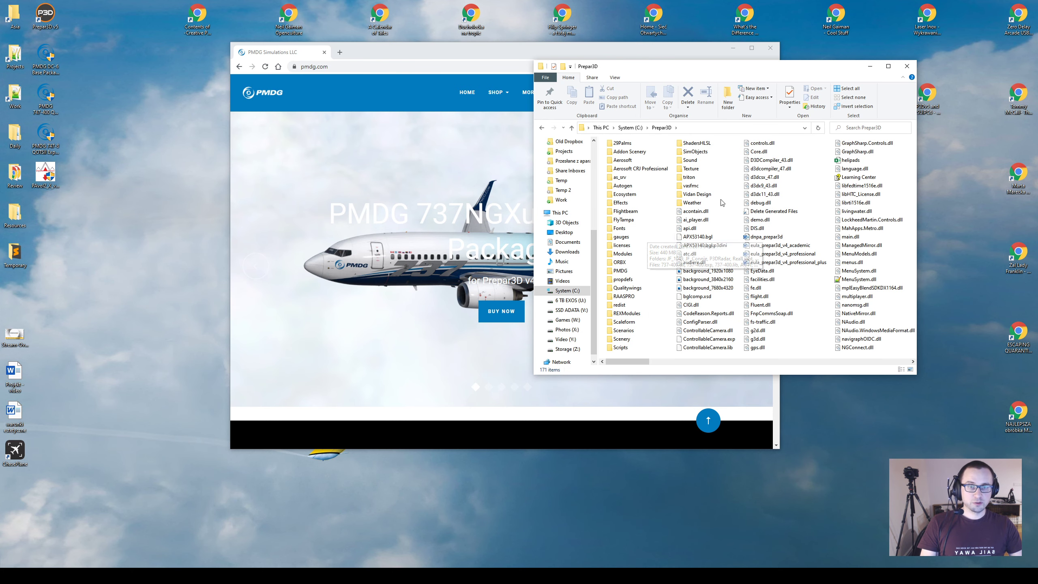
pyautogui.doubleClick(638, 271)
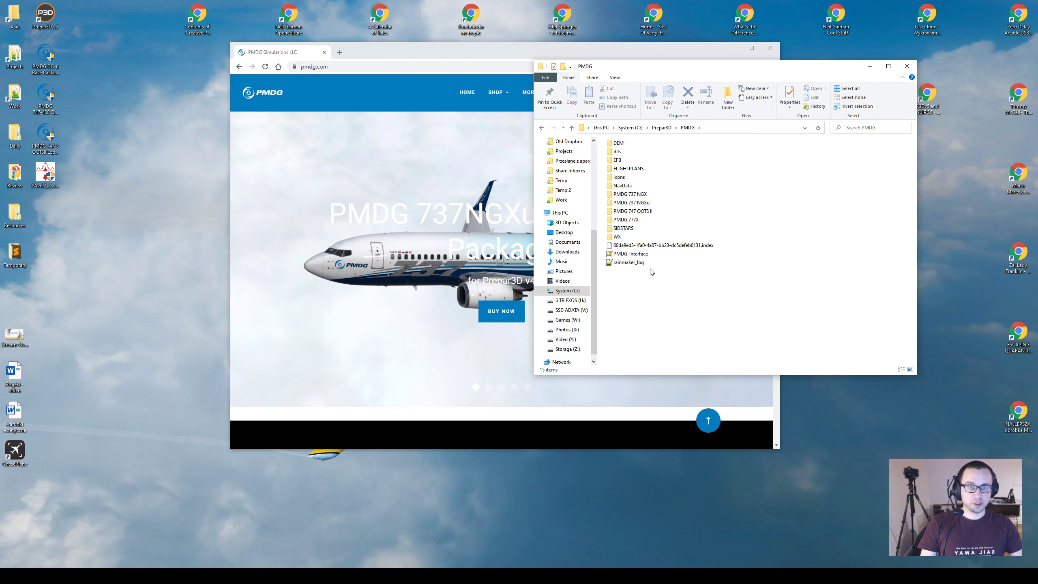
# Inspect the subfolders of Prepar3D\PMDG, including the contents of DEM and dlls.
pyautogui.doubleClick(635, 145)
pyautogui.hotkey('alt', 'Left')
pyautogui.doubleClick(711, 174)
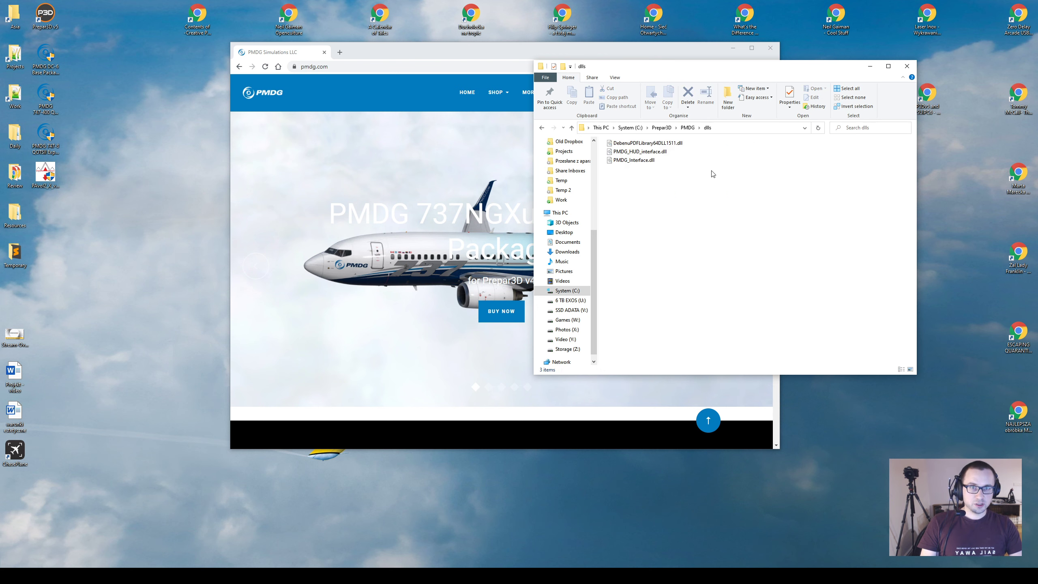
pyautogui.hotkey('alt', 'Left')
pyautogui.press('Down')
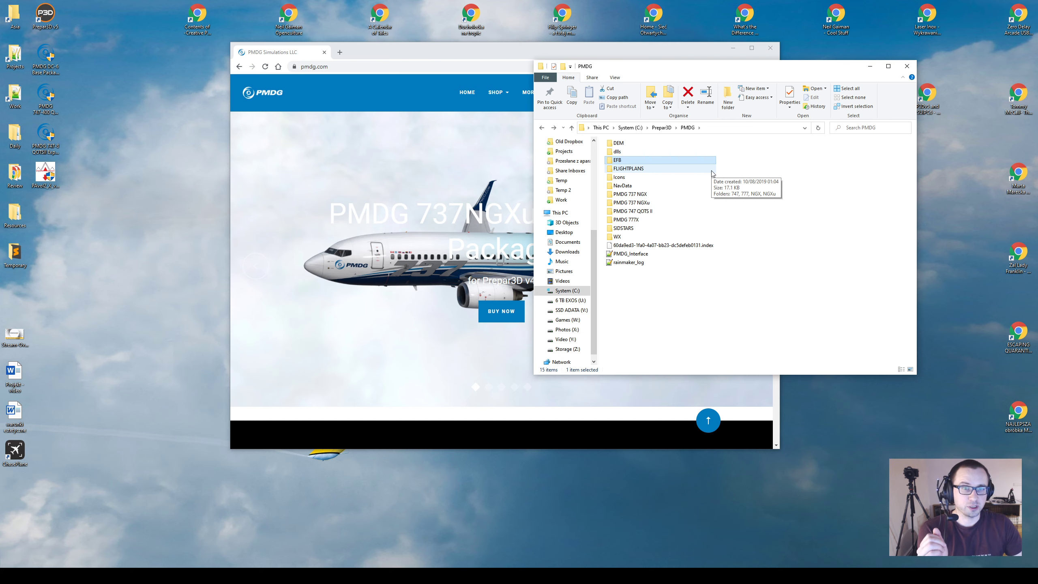
# Select everything in Prepar3D\PMDG, and go to C:\P5D\PMDG to compare its folders.
pyautogui.moveTo(807, 324); pyautogui.dragTo(573, 83)
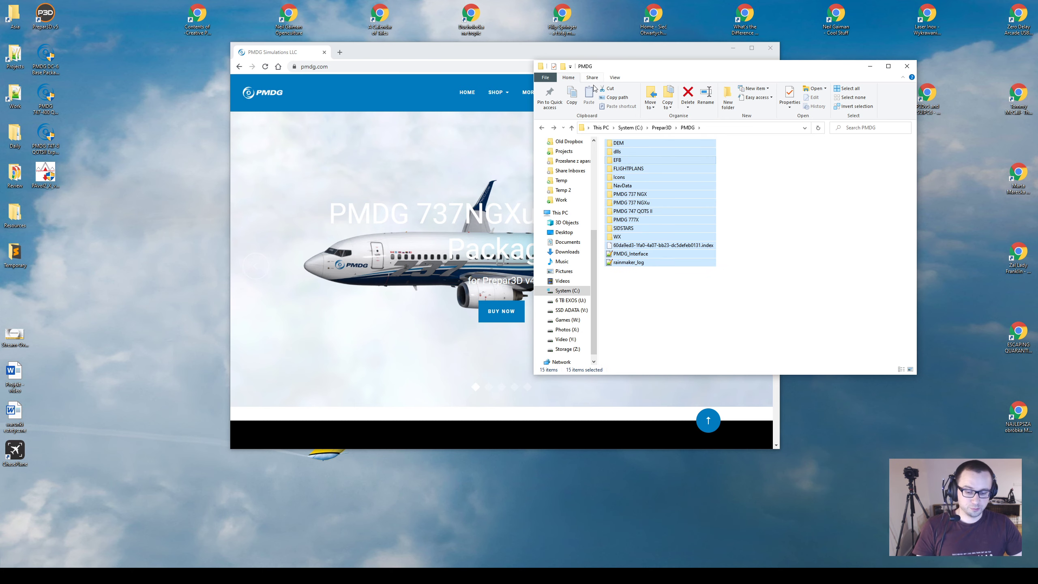
pyautogui.click(660, 128)
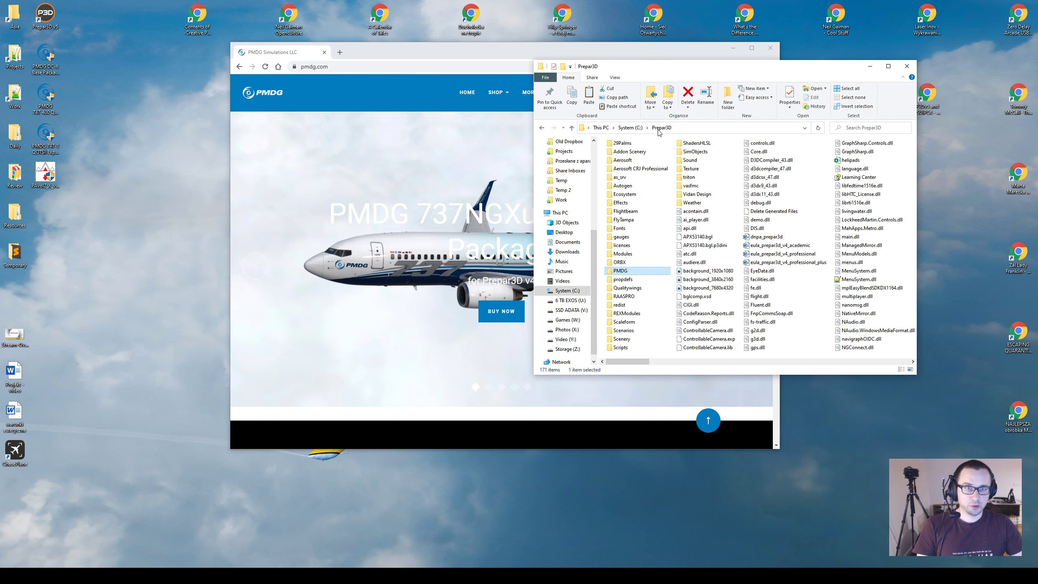
pyautogui.click(630, 127)
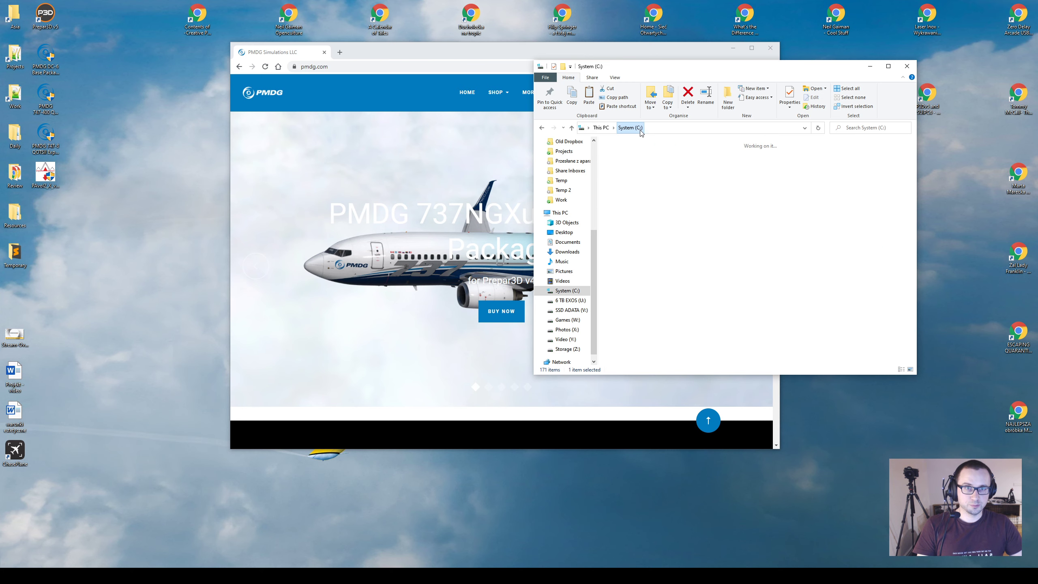
pyautogui.doubleClick(619, 322)
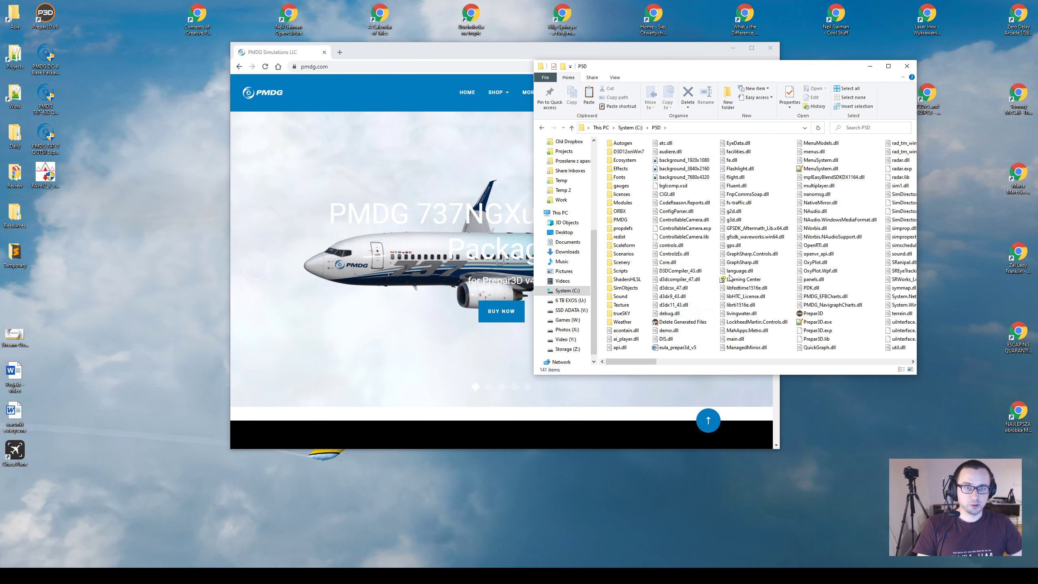
pyautogui.click(624, 221)
pyautogui.doubleClick(620, 221)
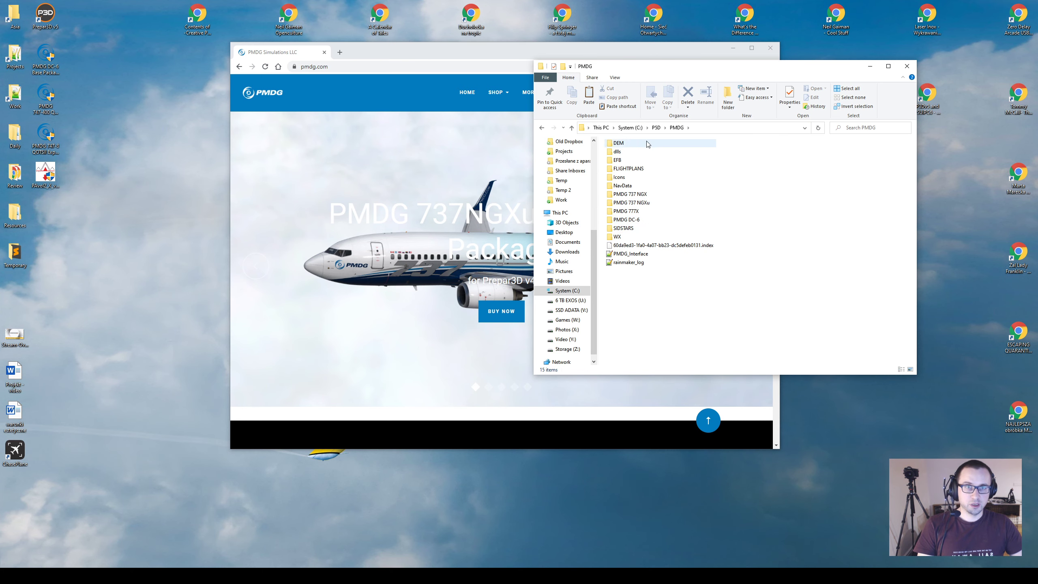
# Return to C:\Prepar3D\PMDG and copy the PMDG 747 QOTS II folder.
pyautogui.click(634, 129)
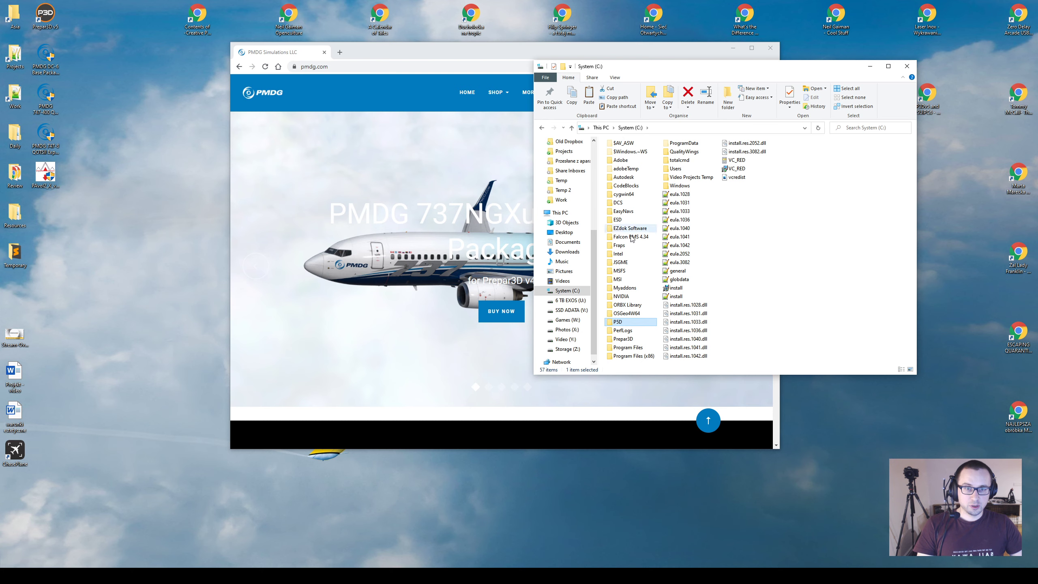
pyautogui.doubleClick(640, 338)
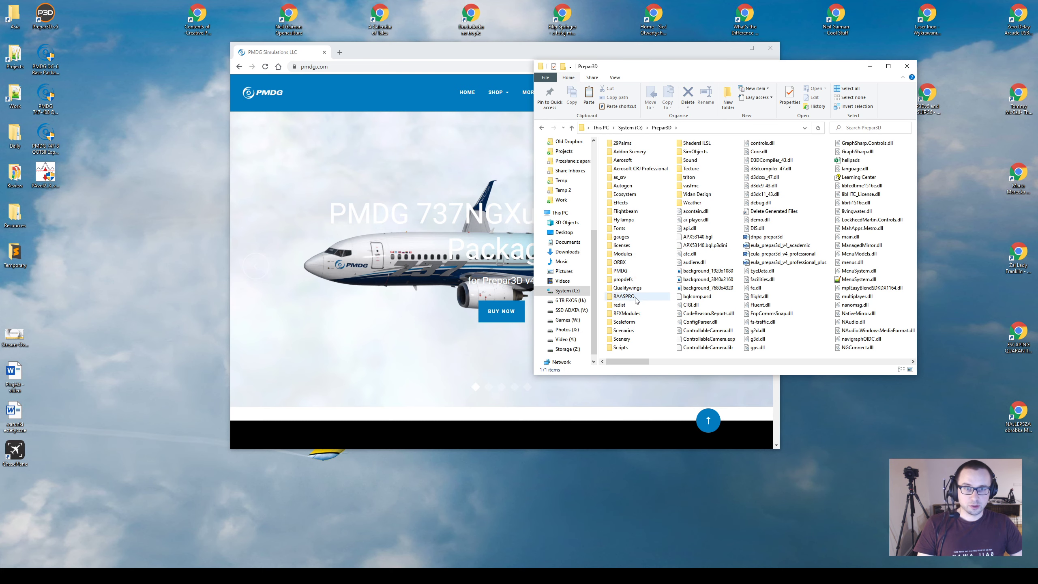
pyautogui.doubleClick(621, 271)
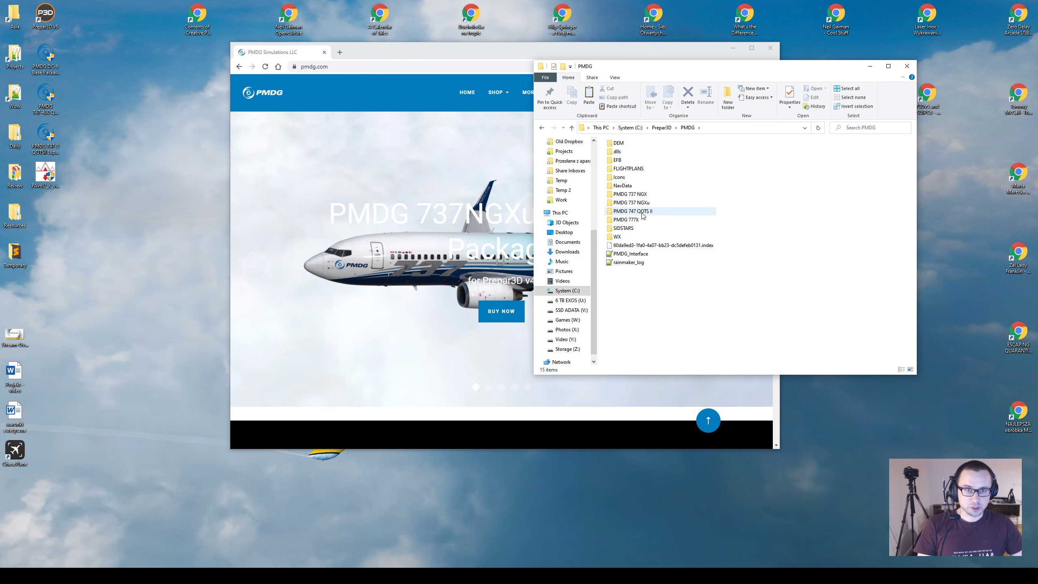
pyautogui.click(643, 213)
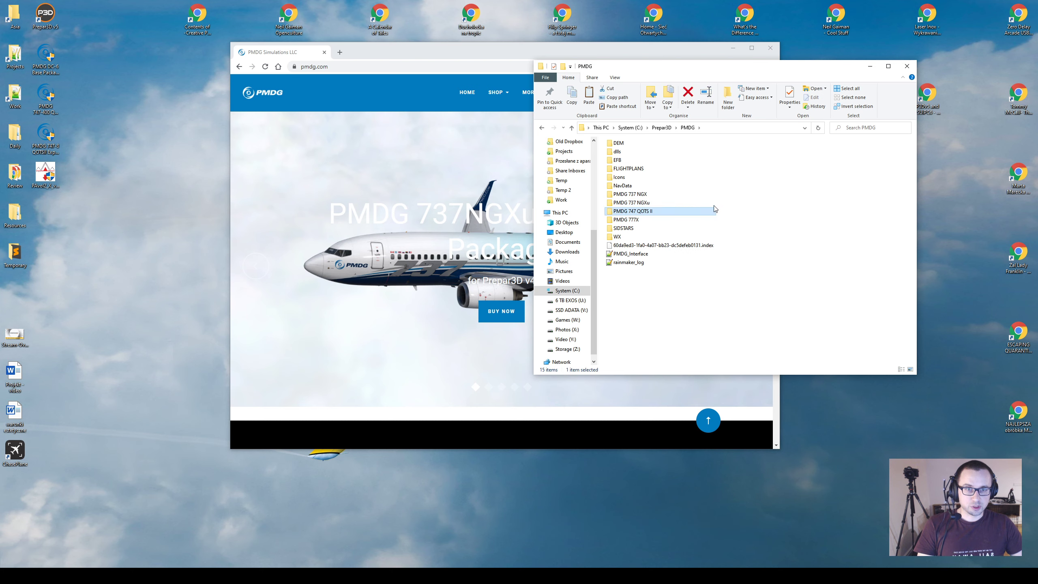
# Check the contents of the WX, NavData and FLIGHTPLANS folders in Prepar3D\PMDG.
pyautogui.doubleClick(633, 236)
pyautogui.press('BackSpace')
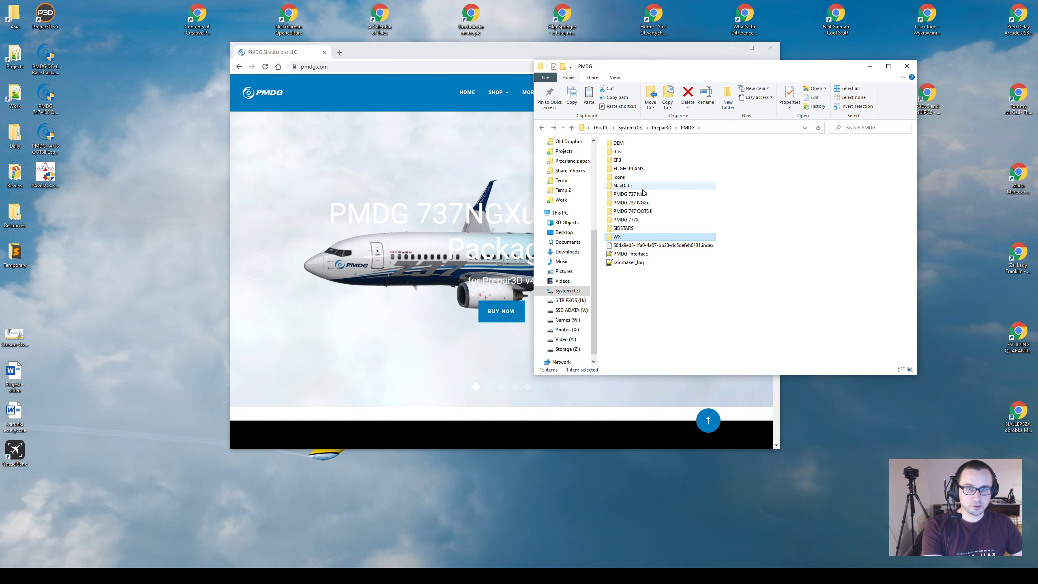
pyautogui.doubleClick(639, 186)
pyautogui.press('BackSpace')
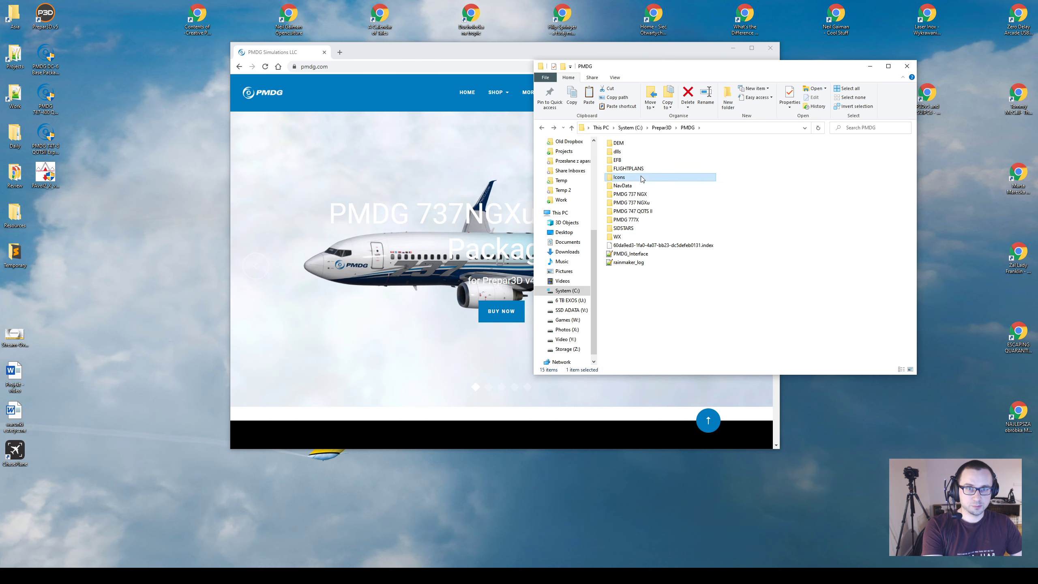
pyautogui.doubleClick(641, 169)
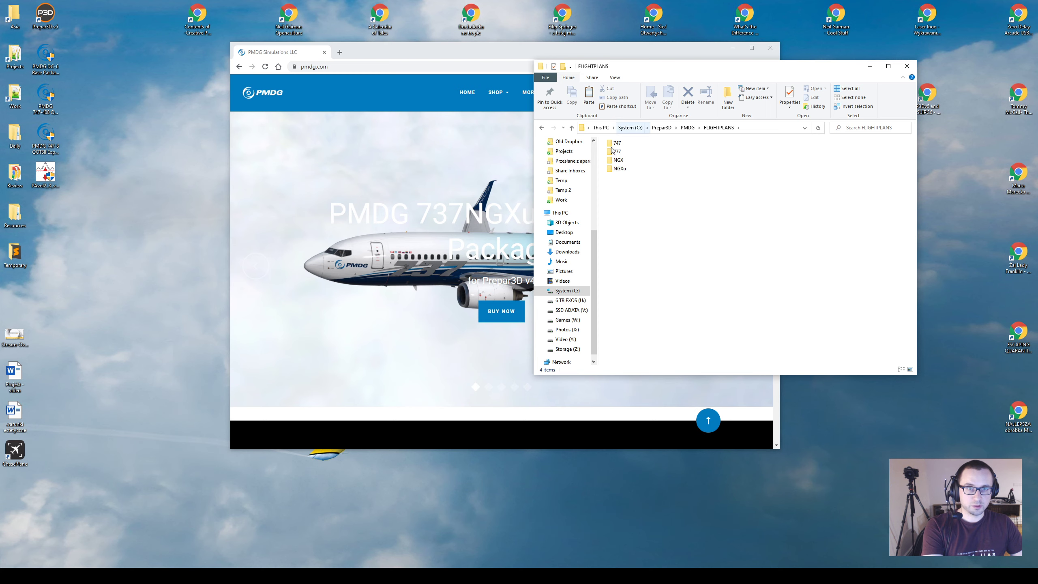
pyautogui.moveTo(620, 145)
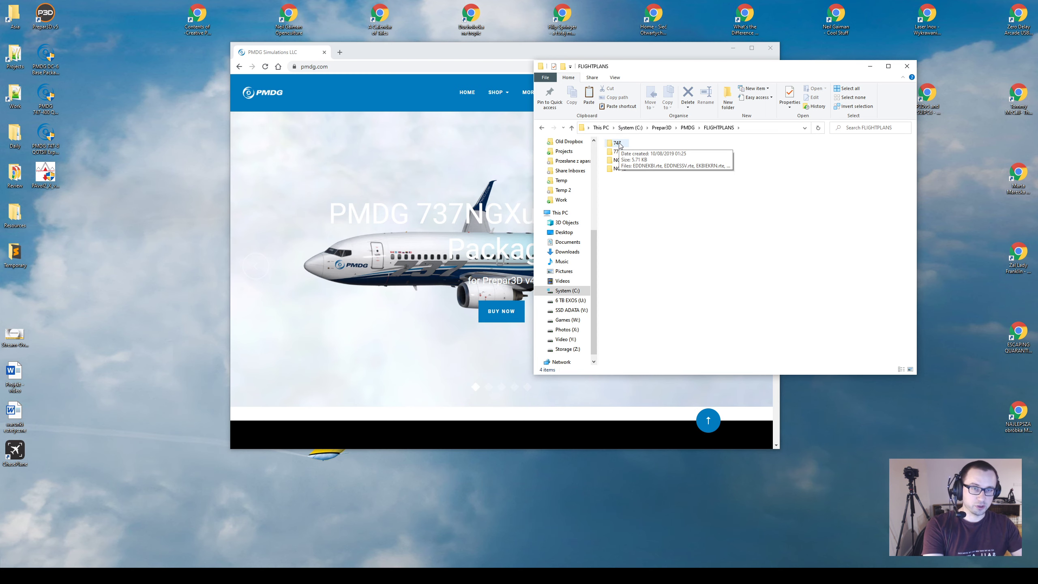
pyautogui.press('BackSpace')
pyautogui.press('BackSpace')
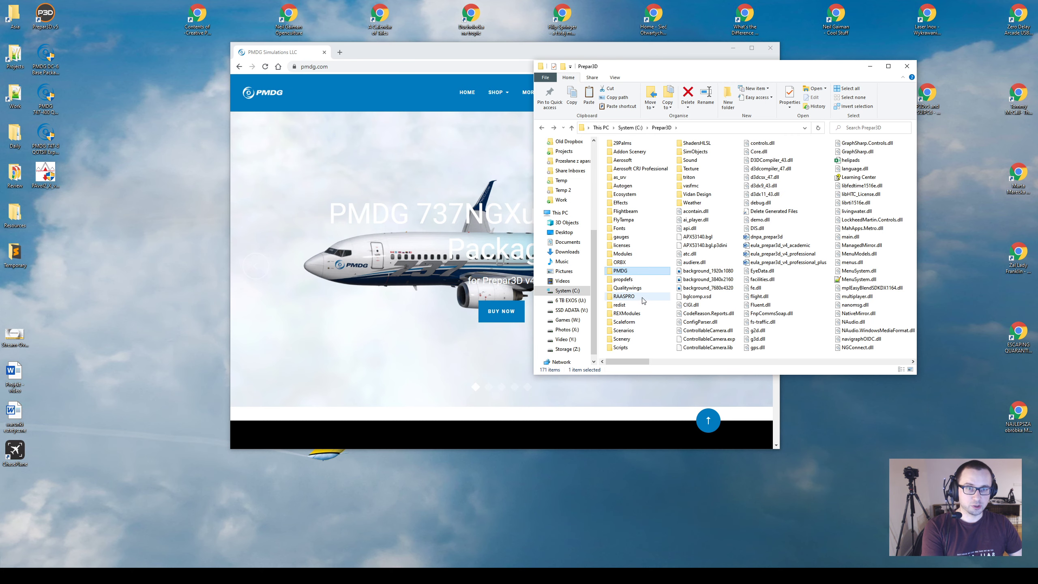
# Paste the PMDG 747 QOTS II folder into C:\P5D\PMDG.
pyautogui.press('BackSpace')
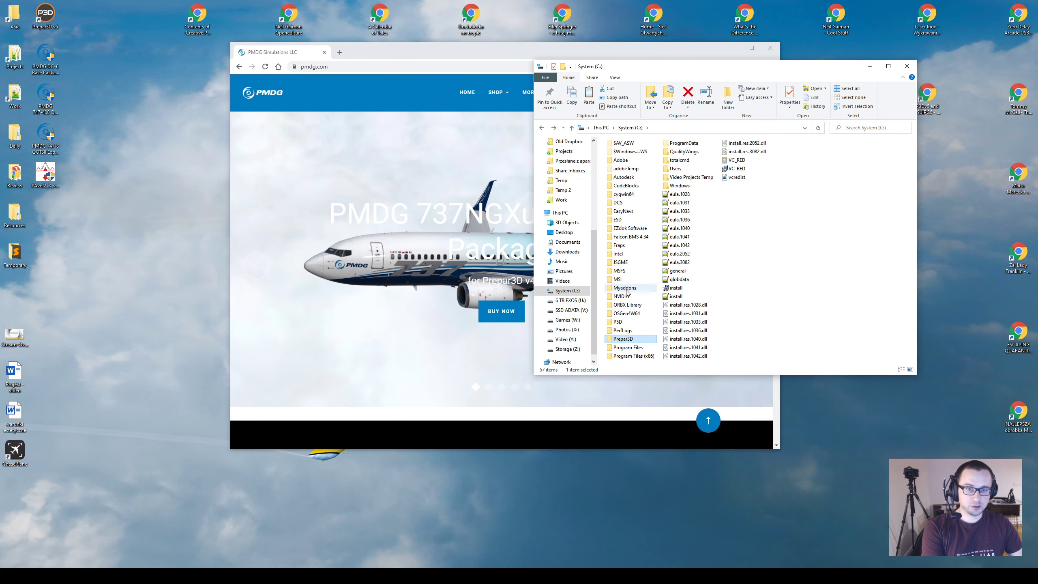
pyautogui.doubleClick(619, 322)
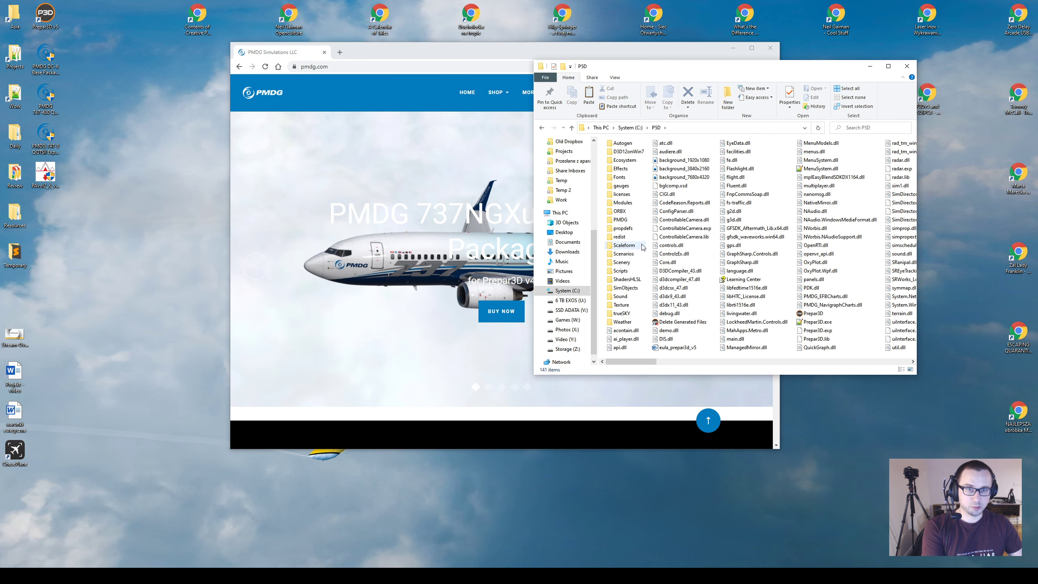
pyautogui.doubleClick(621, 220)
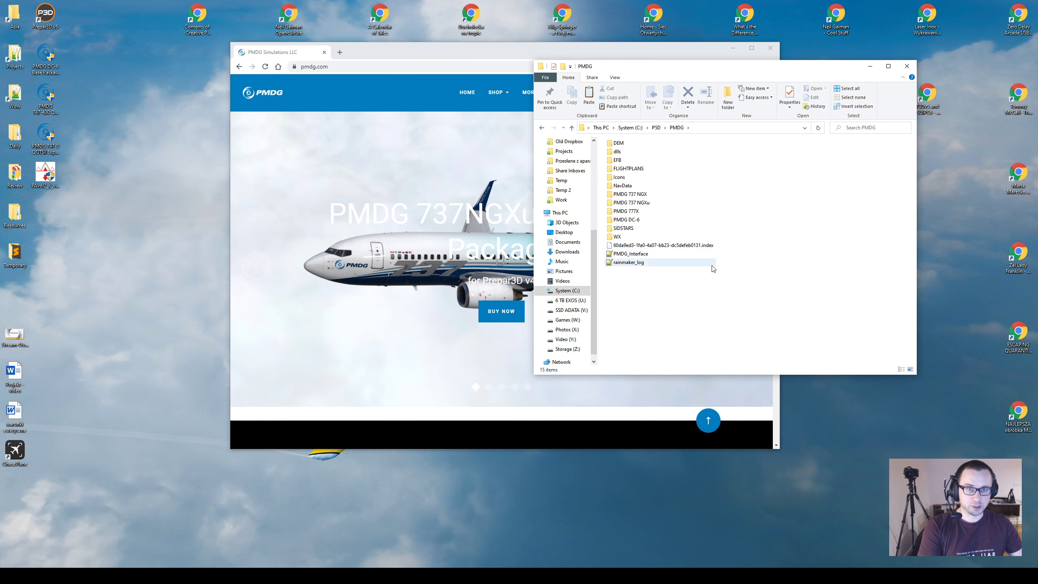
pyautogui.hotkey('ctrl', 'v')
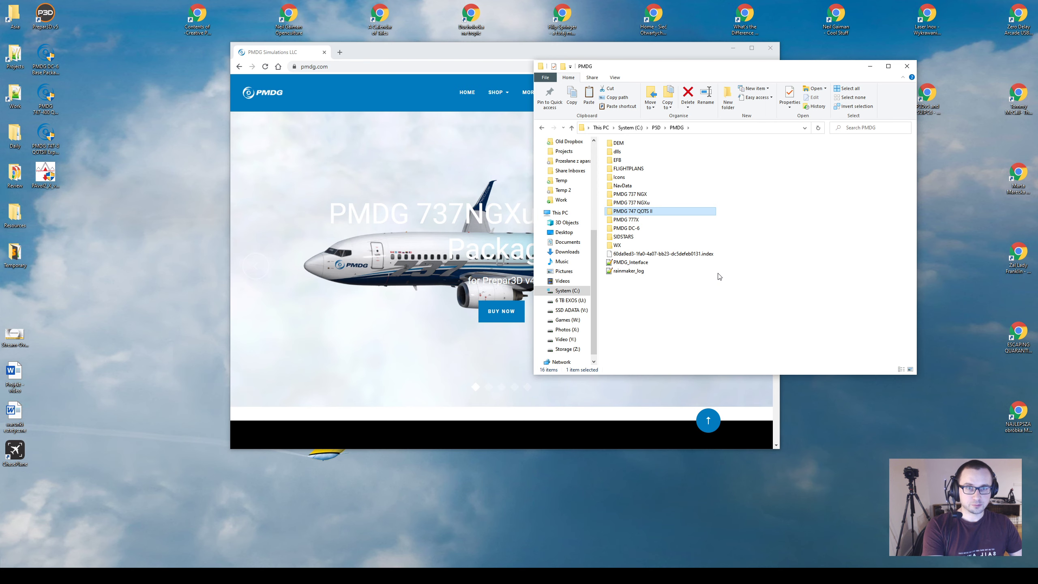
# Go back to C:\Prepar3D\PMDG and look through its DEM, dlls and EFB folders.
pyautogui.press('BackSpace')
pyautogui.press('BackSpace')
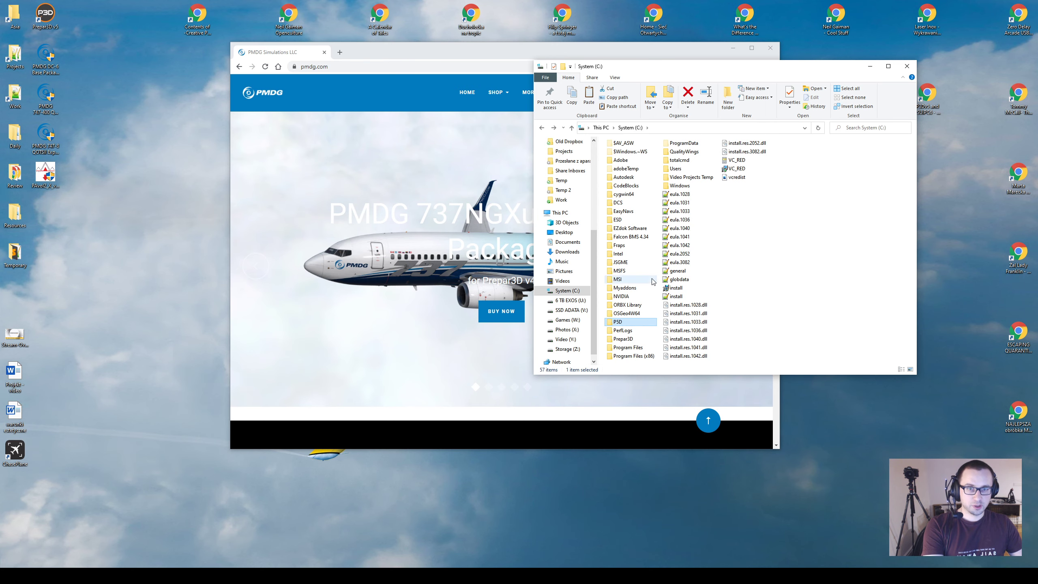
pyautogui.doubleClick(623, 339)
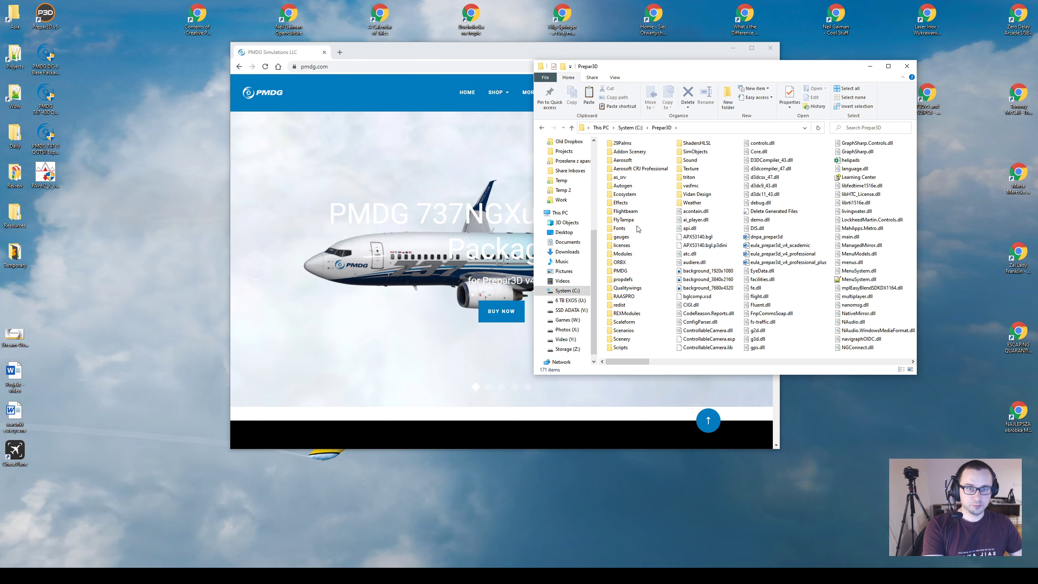
pyautogui.doubleClick(620, 271)
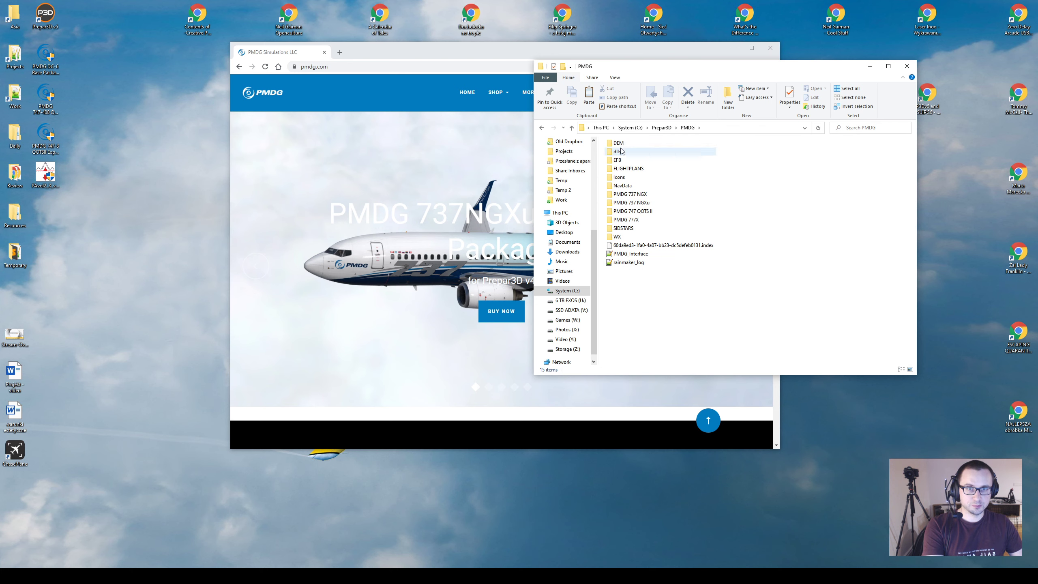
pyautogui.doubleClick(618, 143)
pyautogui.press('BackSpace')
pyautogui.doubleClick(620, 151)
pyautogui.press('BackSpace')
pyautogui.doubleClick(628, 160)
pyautogui.press('BackSpace')
# Copy the 747 folder from Prepar3D\PMDG\FLIGHTPLANS and return to the root of C:.
pyautogui.doubleClick(629, 168)
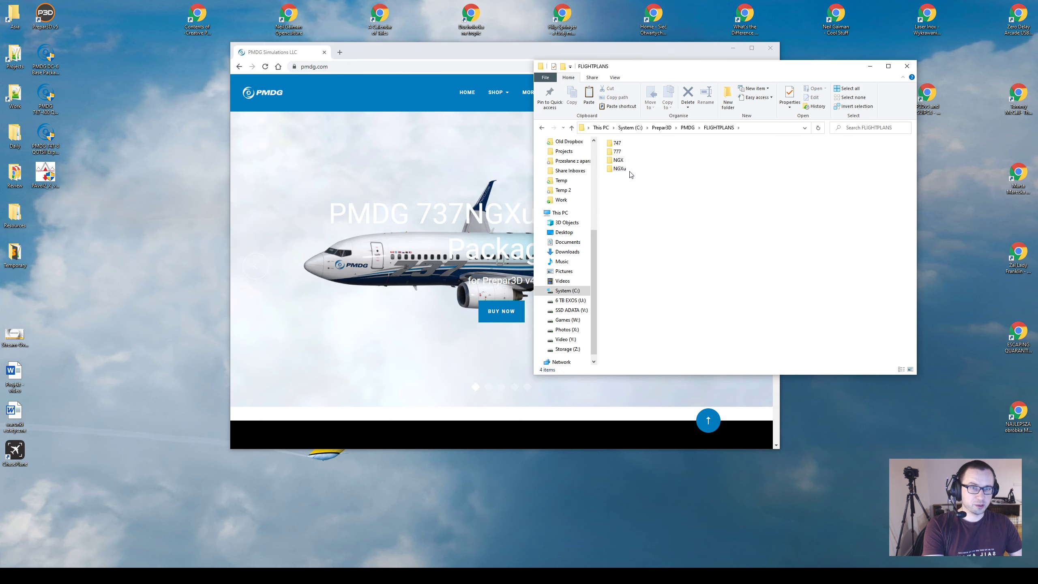
pyautogui.click(617, 143)
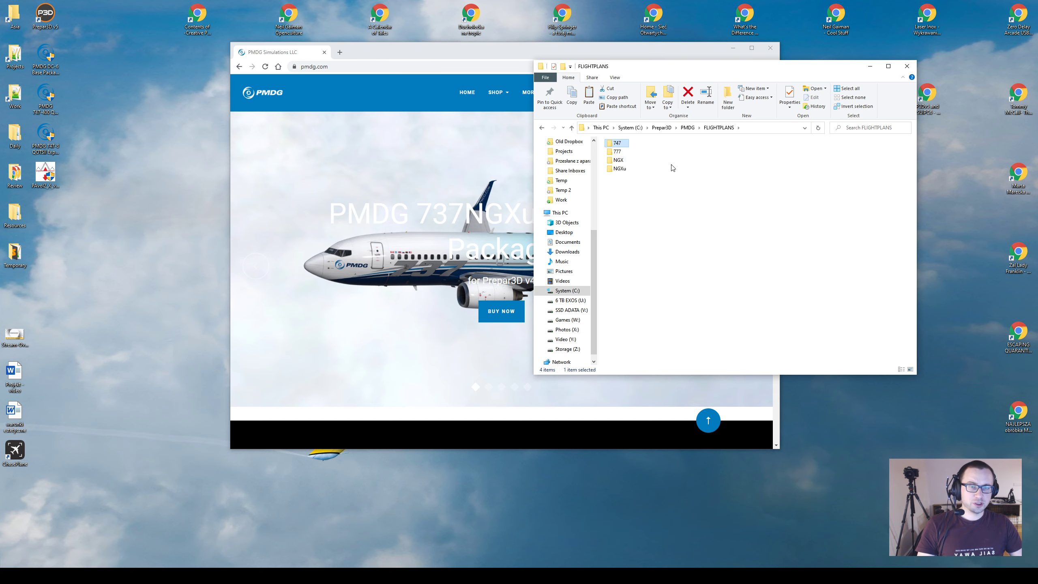
pyautogui.press('BackSpace')
pyautogui.press('BackSpace')
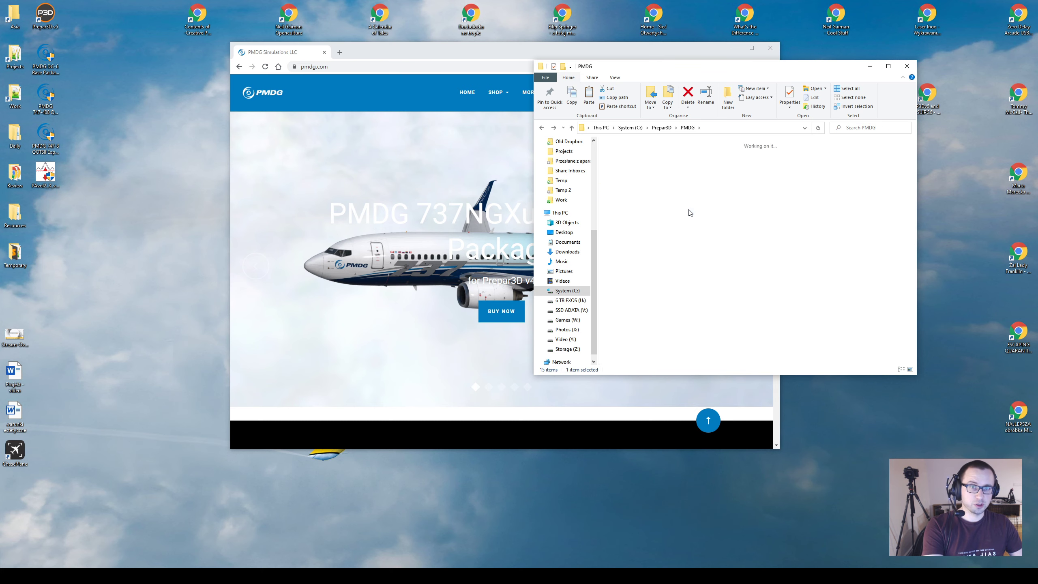
pyautogui.doubleClick(667, 262)
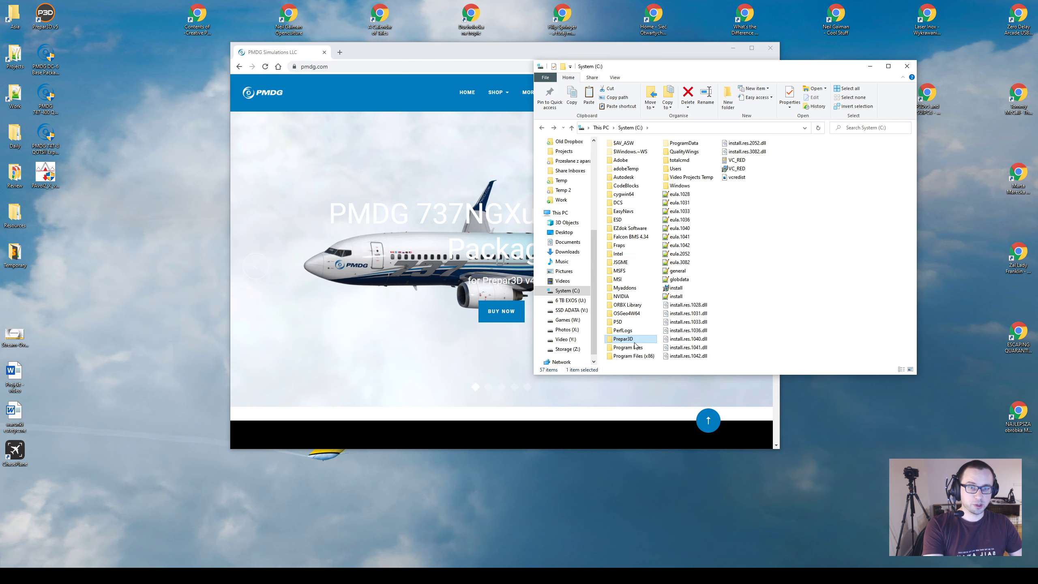
# Paste the 747 folder into C:\P5D\PMDG\FLIGHTPLANS, replacing the files in the destination.
pyautogui.click(626, 324)
pyautogui.doubleClick(626, 323)
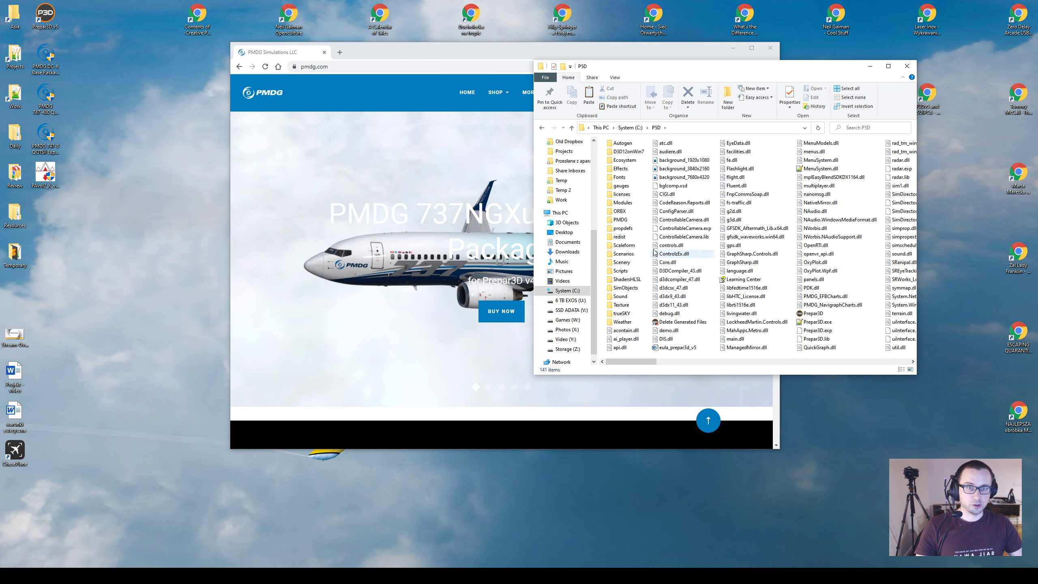
pyautogui.doubleClick(626, 220)
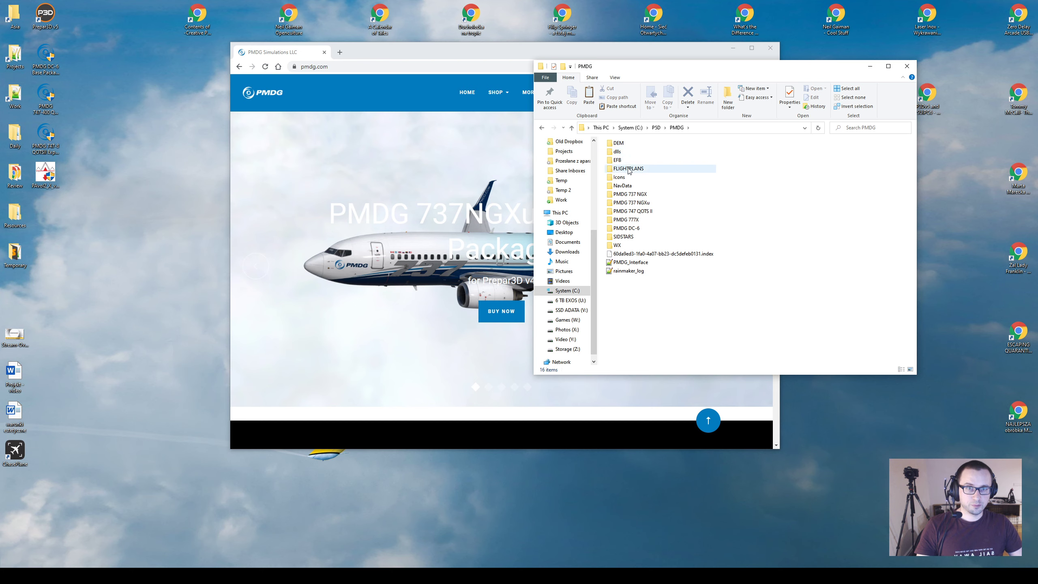
pyautogui.doubleClick(624, 168)
pyautogui.hotkey('ctrl', 'v')
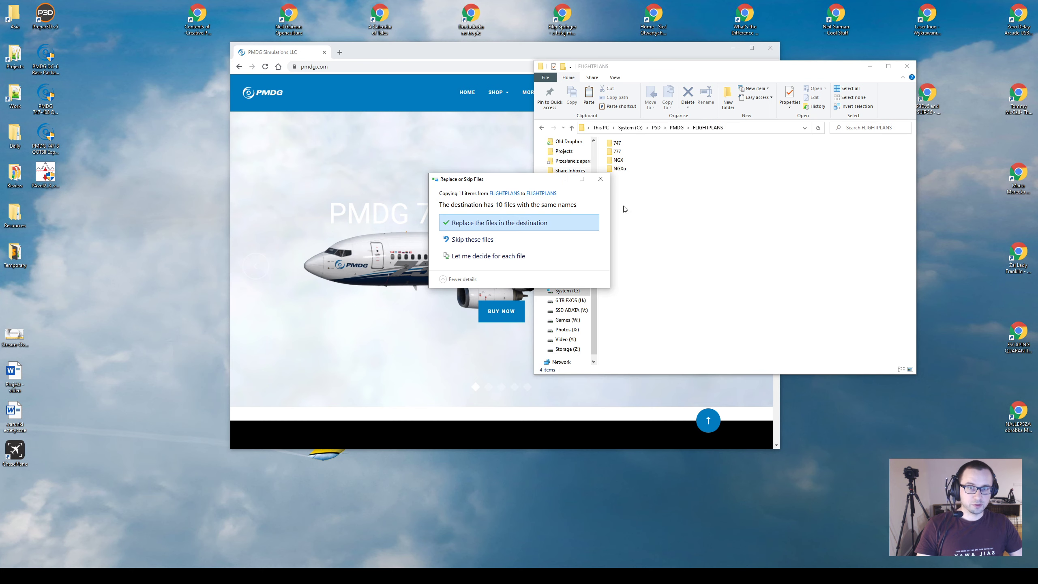
pyautogui.click(527, 223)
# Go to the SimObjects\Airplanes folder inside C:\Prepar3D.
pyautogui.press('BackSpace')
pyautogui.press('BackSpace')
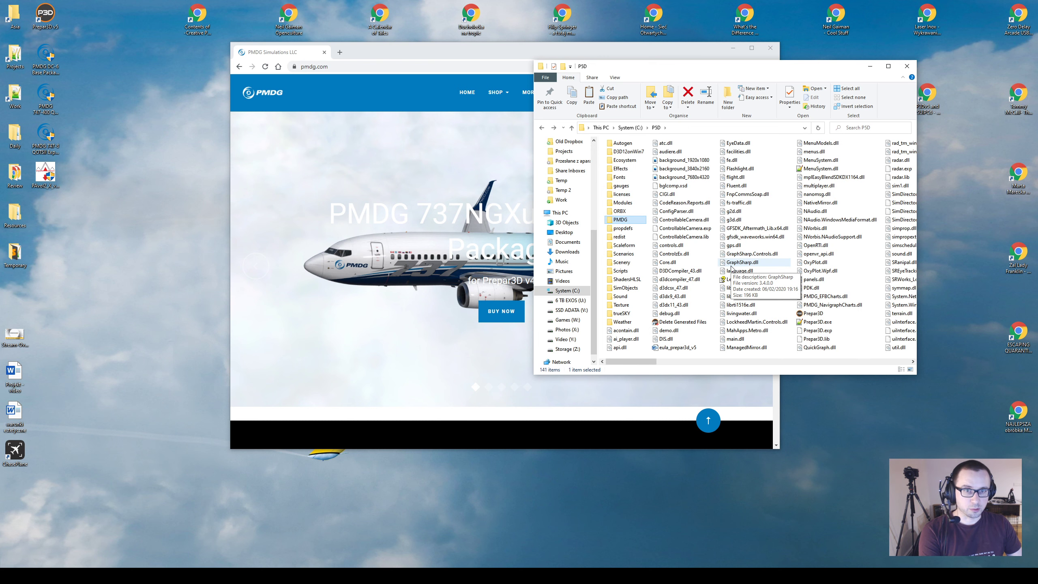
pyautogui.press('BackSpace')
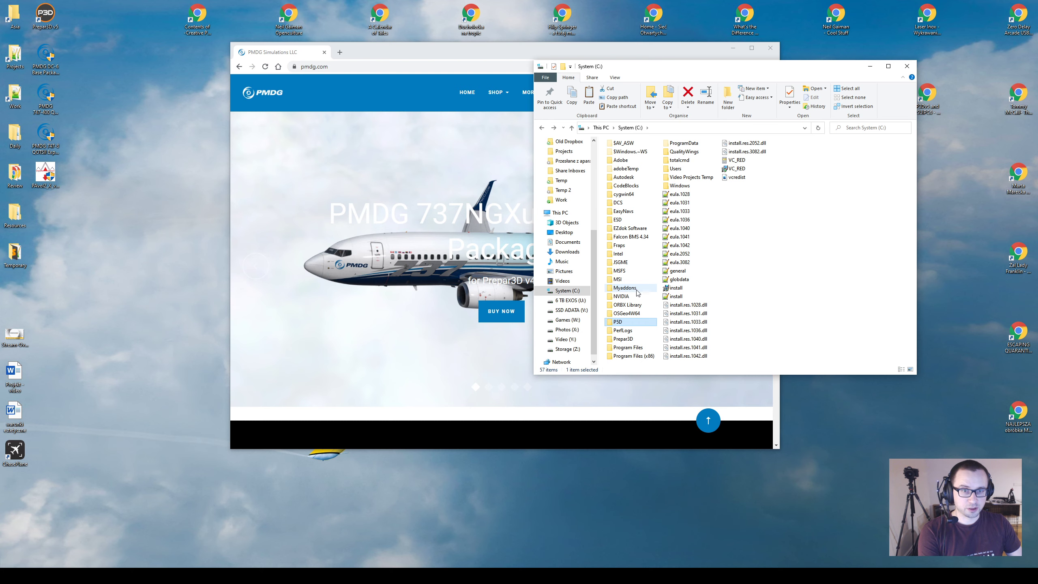
pyautogui.click(631, 340)
pyautogui.doubleClick(632, 341)
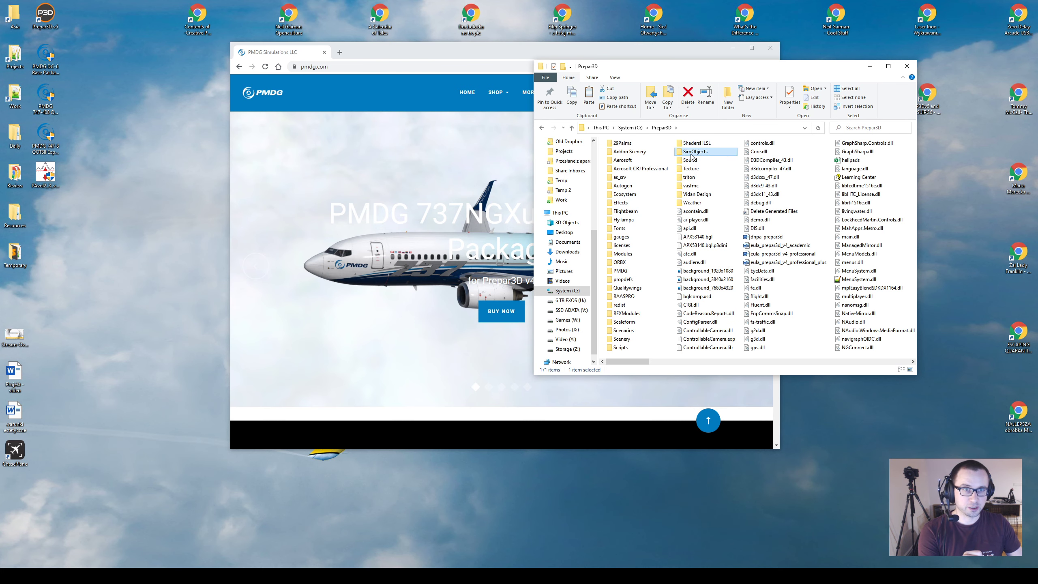
pyautogui.doubleClick(678, 153)
pyautogui.doubleClick(630, 144)
# Copy the nine aircraft folders from PMDG 747-8 through PMDG 747-400M in Prepar3D\SimObjects\Airplanes.
pyautogui.hscroll(8, 679, 191)
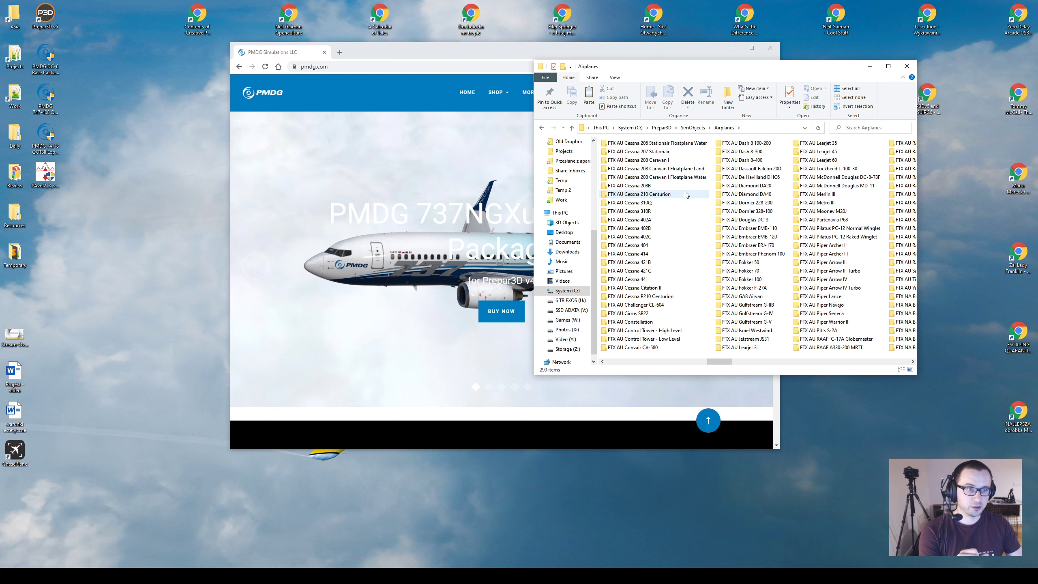
pyautogui.hscroll(3, 686, 195)
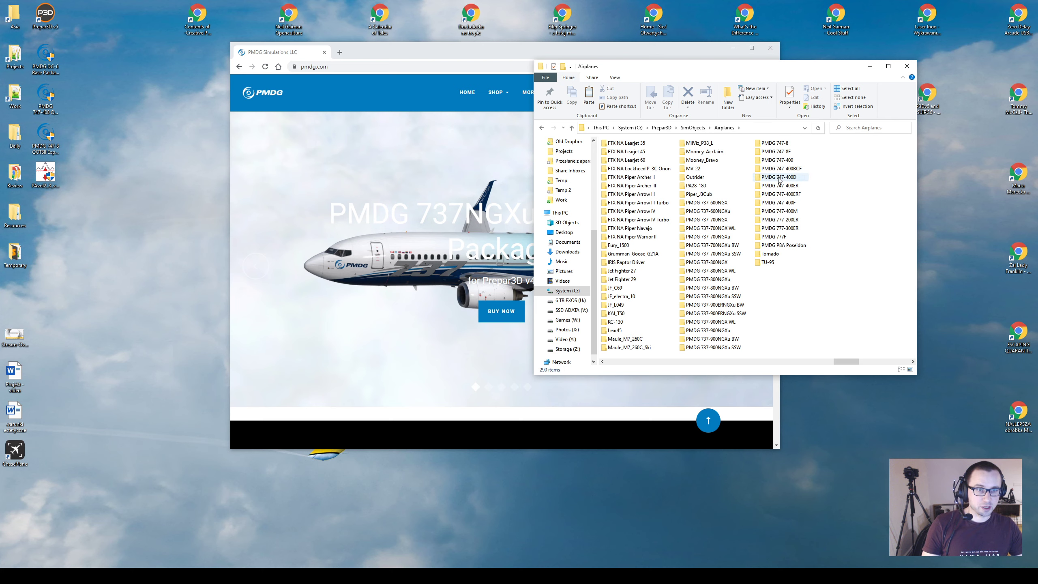
pyautogui.click(789, 143)
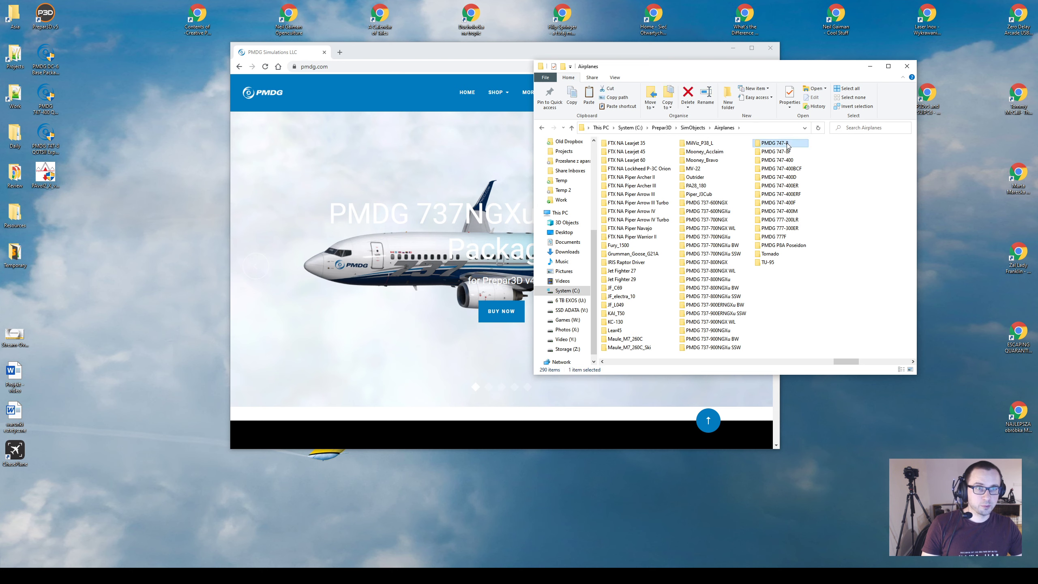
pyautogui.keyDown('shift'); pyautogui.click(796, 212); pyautogui.keyUp('shift')
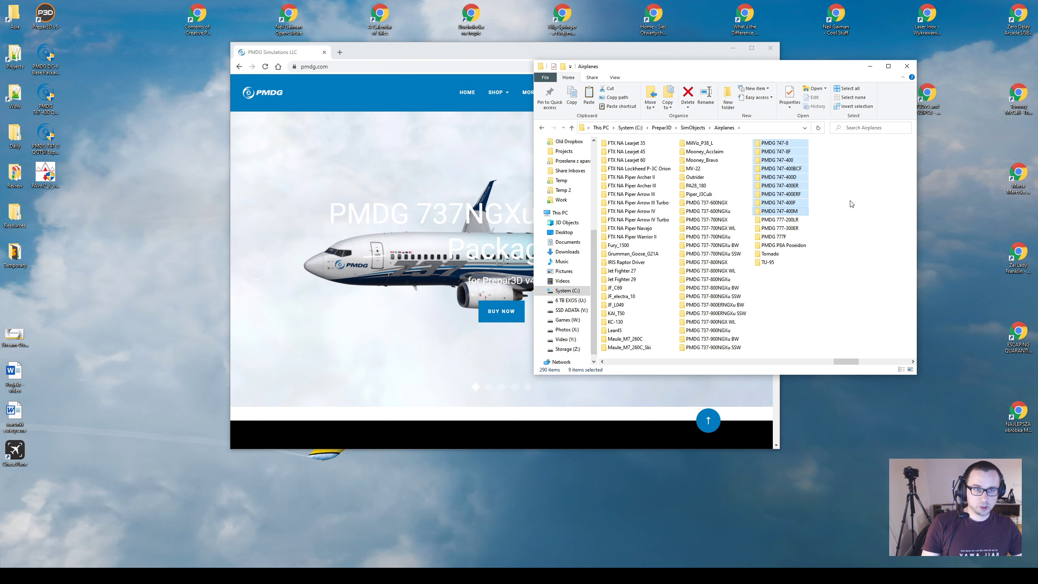
pyautogui.rightClick(789, 170)
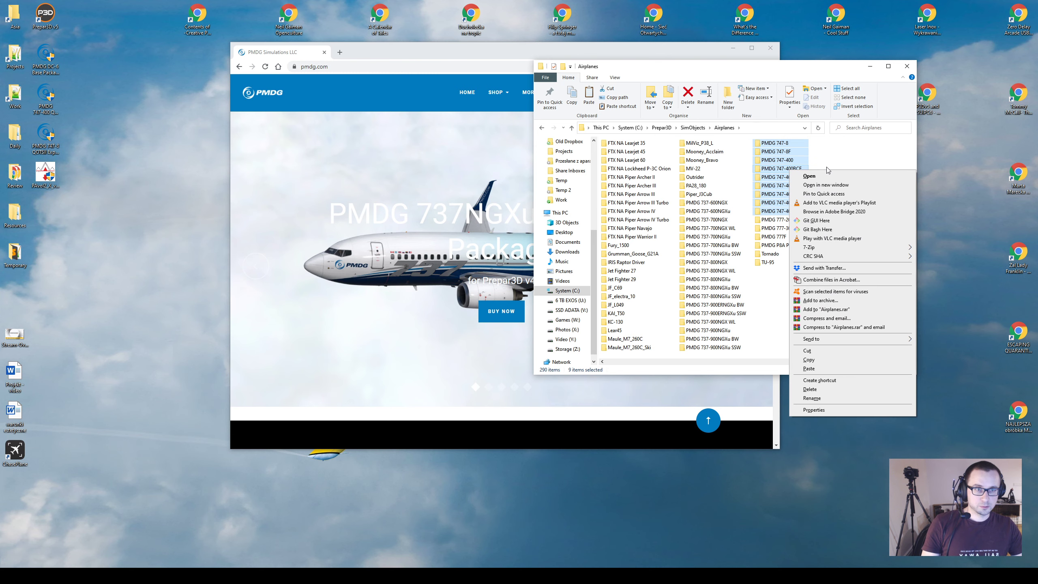
pyautogui.click(827, 360)
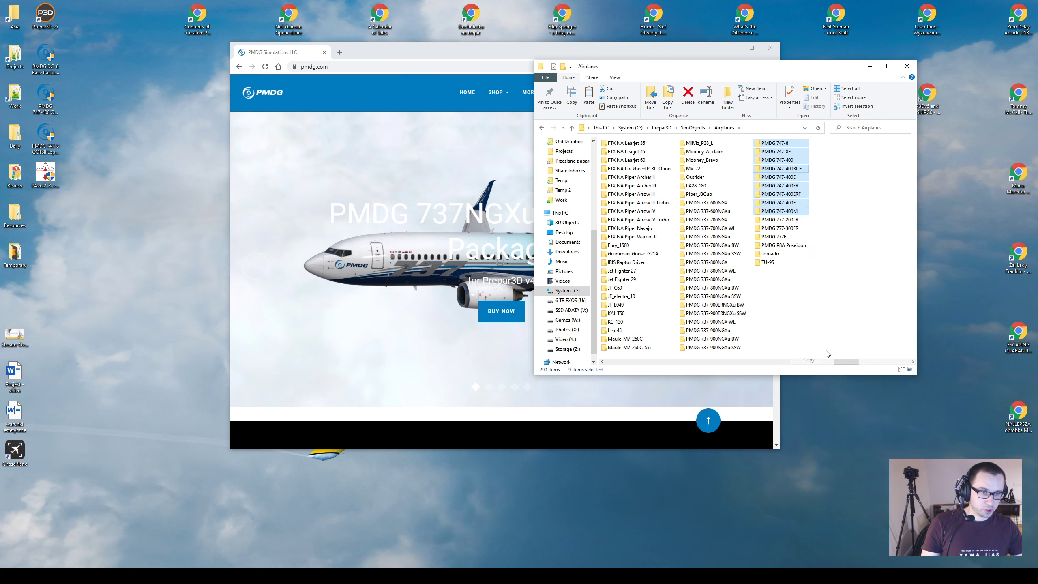
# Paste the copied PMDG 747 folders into C:\P5D\SimObjects\Airplanes.
pyautogui.click(778, 297)
pyautogui.hotkey('alt', 'Up')
pyautogui.hotkey('alt', 'Up')
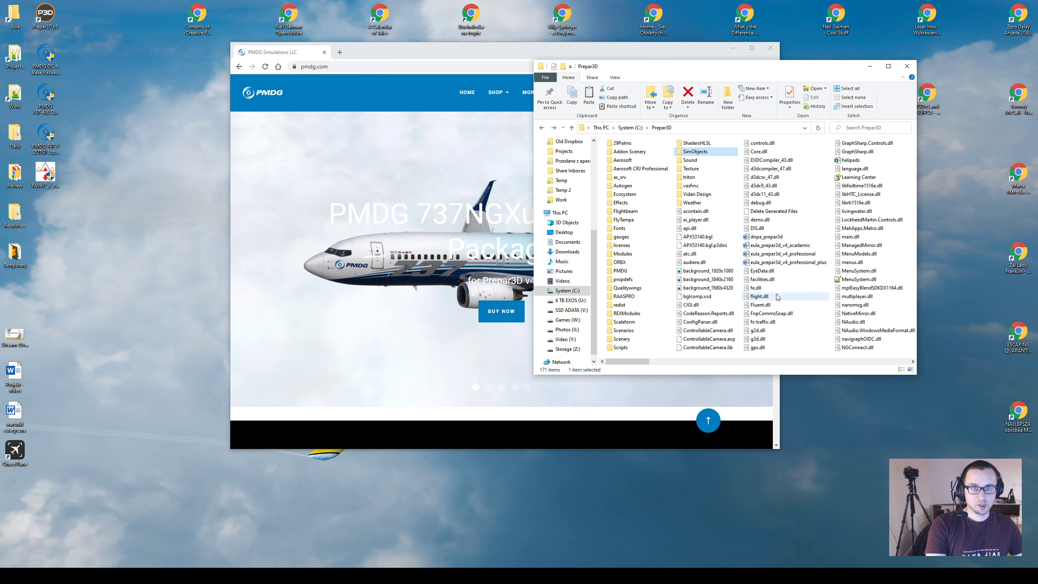
pyautogui.click(639, 128)
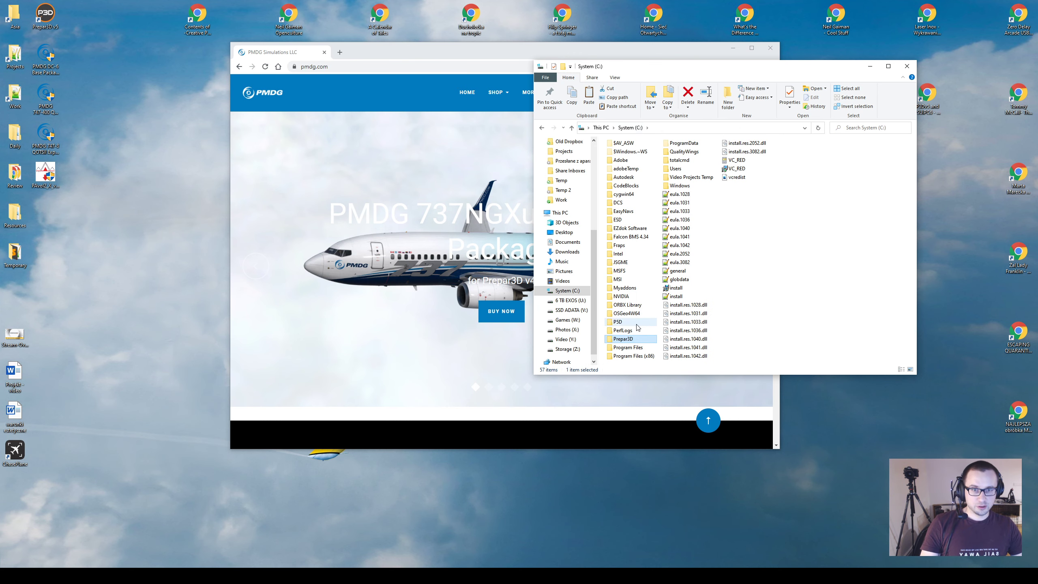
pyautogui.doubleClick(635, 323)
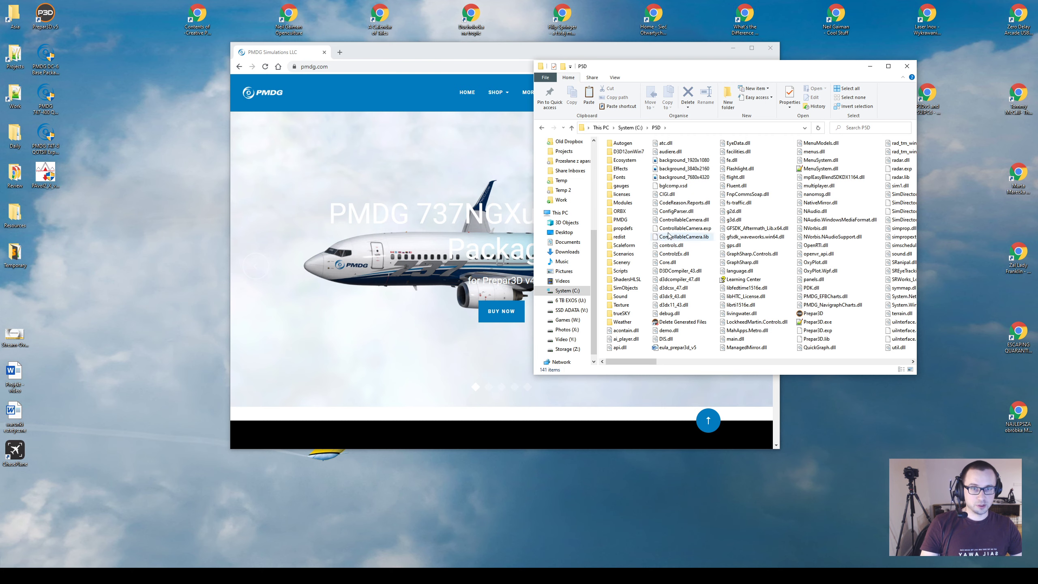
pyautogui.doubleClick(625, 288)
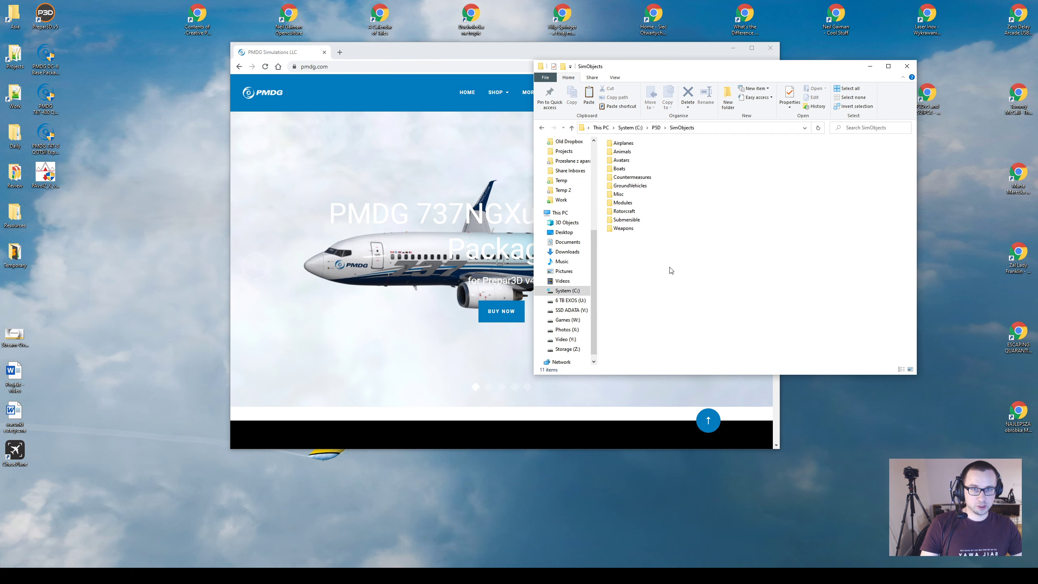
pyautogui.doubleClick(623, 144)
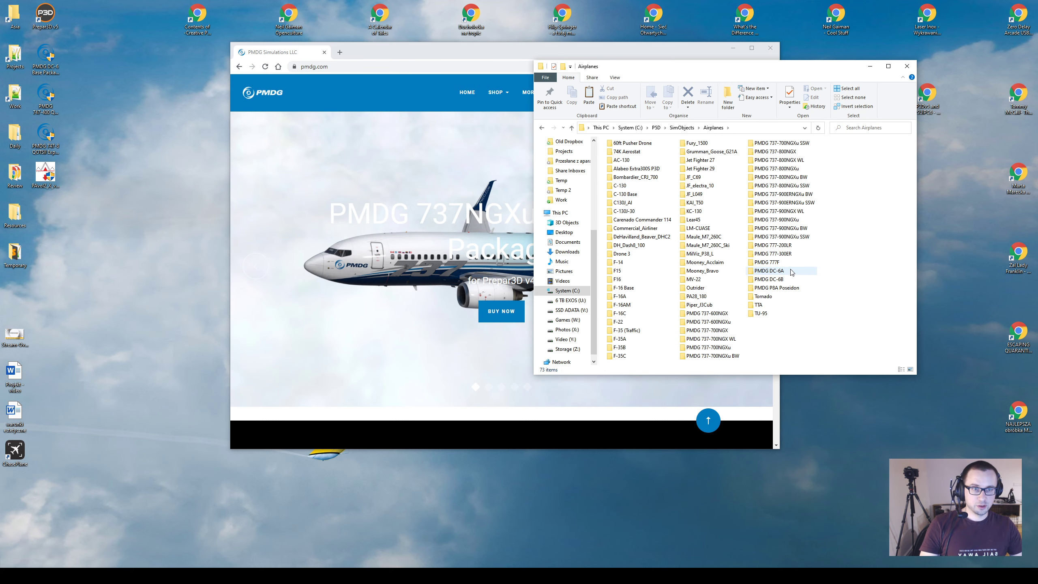
pyautogui.hotkey('ctrl', 'v')
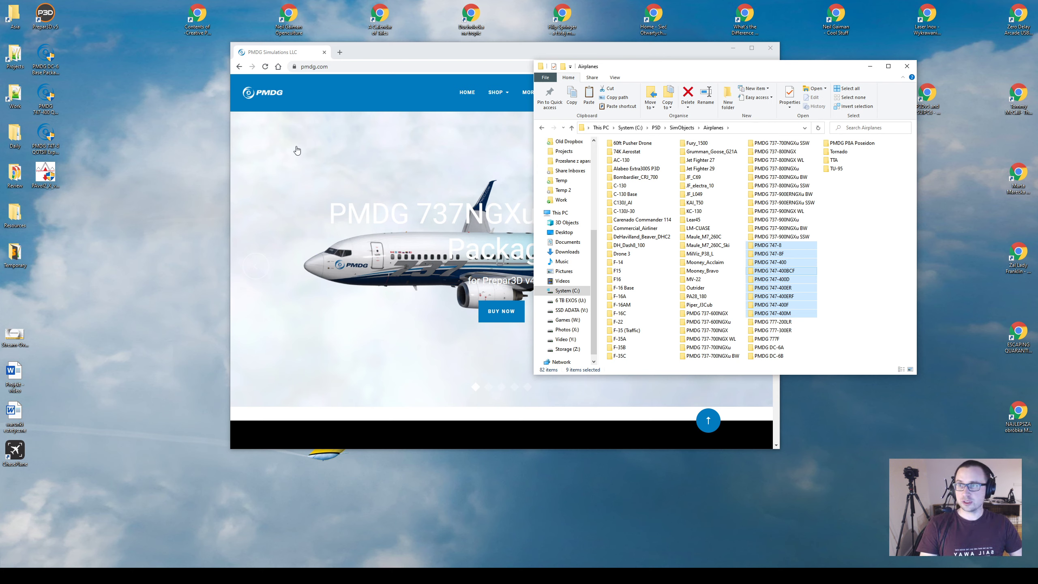
# Run the PMDG 747-400 QOTSII Base Package installer from the desktop with the Repair option and acknowledge the Operations Center update.
pyautogui.doubleClick(55, 97)
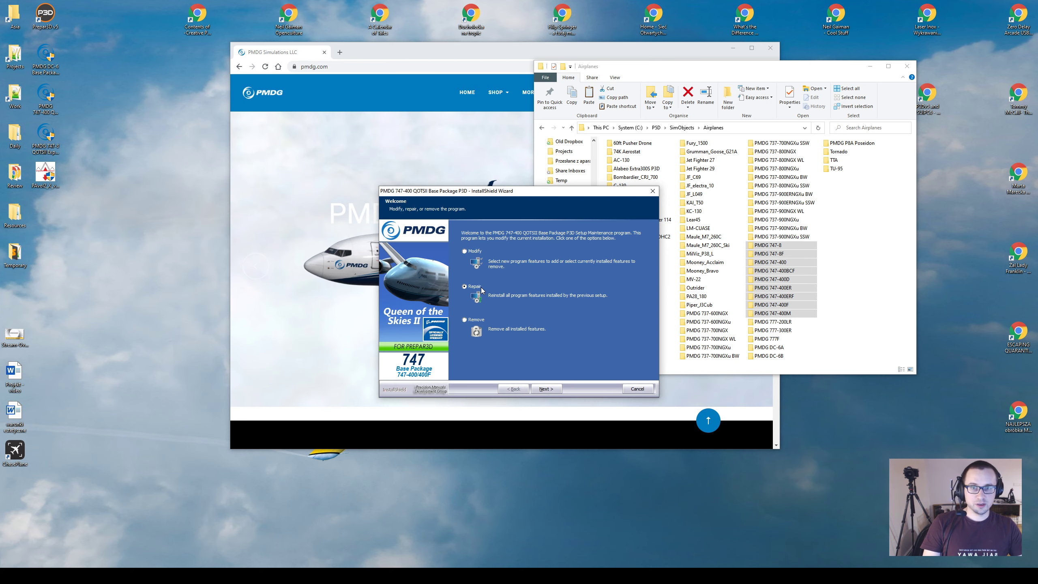
pyautogui.click(544, 389)
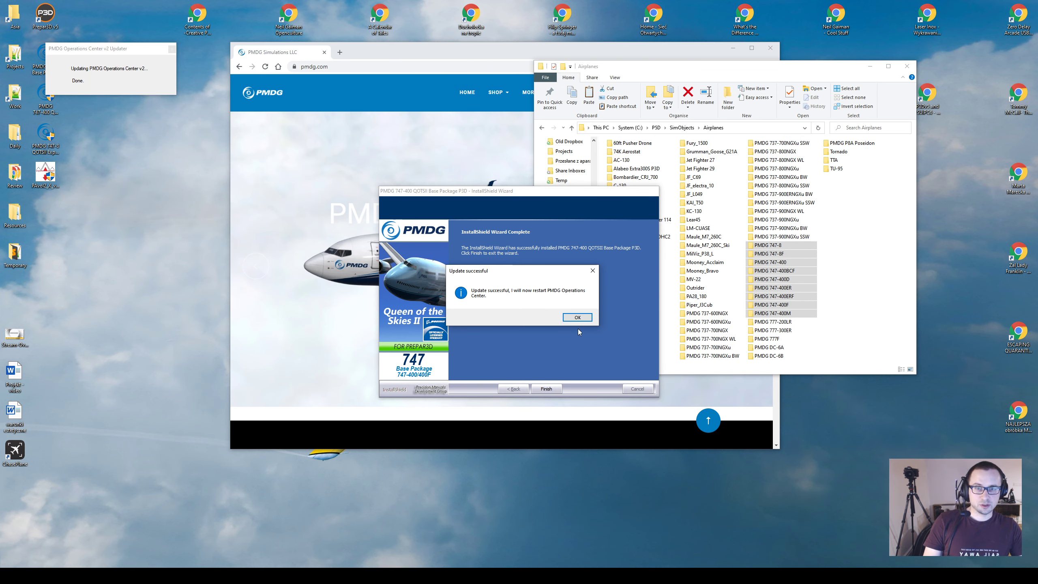
pyautogui.click(576, 318)
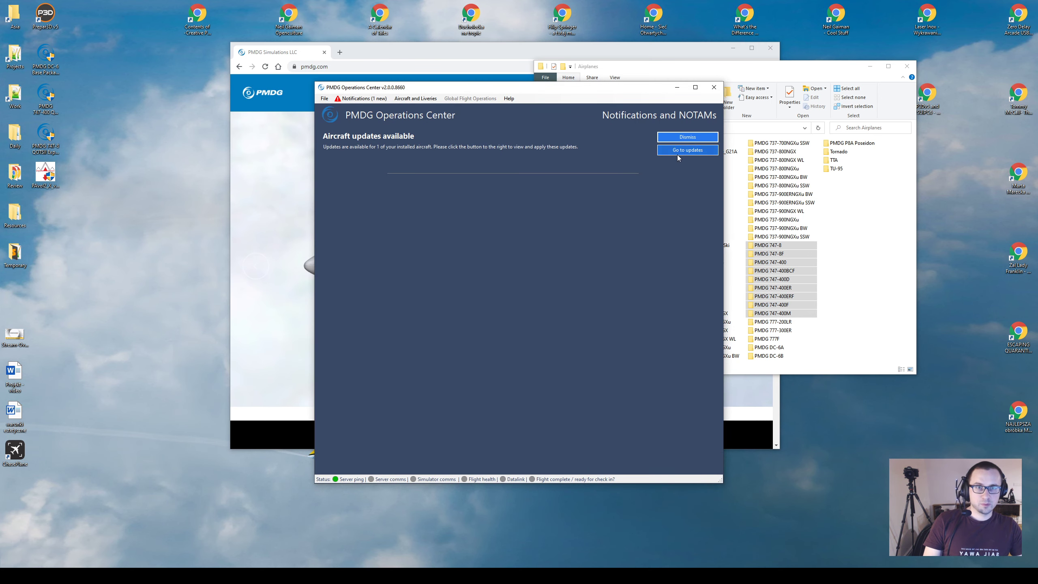
# Install the PMDG 747-400 QOTSII update in the Operations Center, and close it along with the finished installer.
pyautogui.click(683, 151)
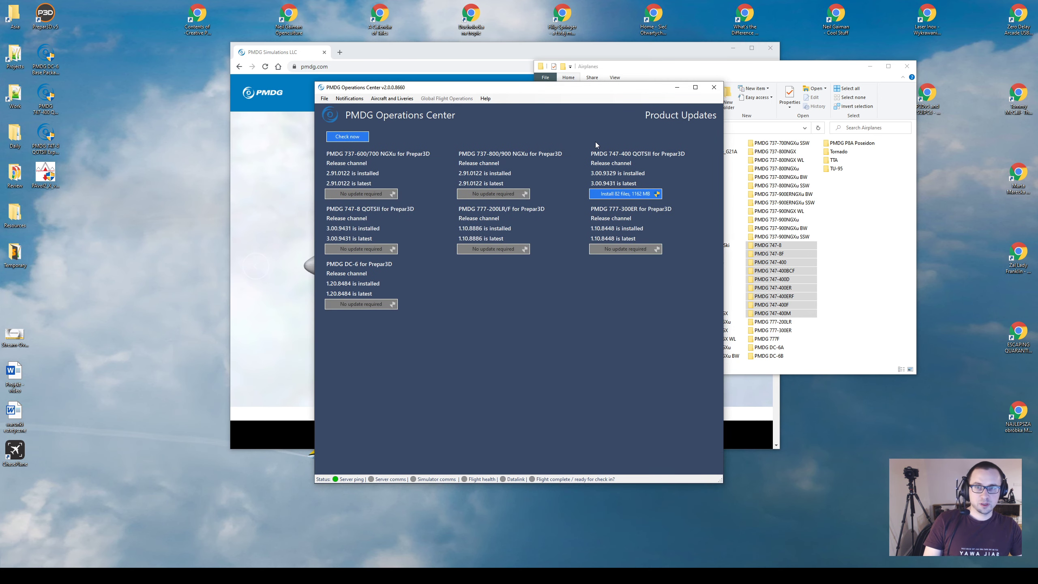
pyautogui.click(625, 196)
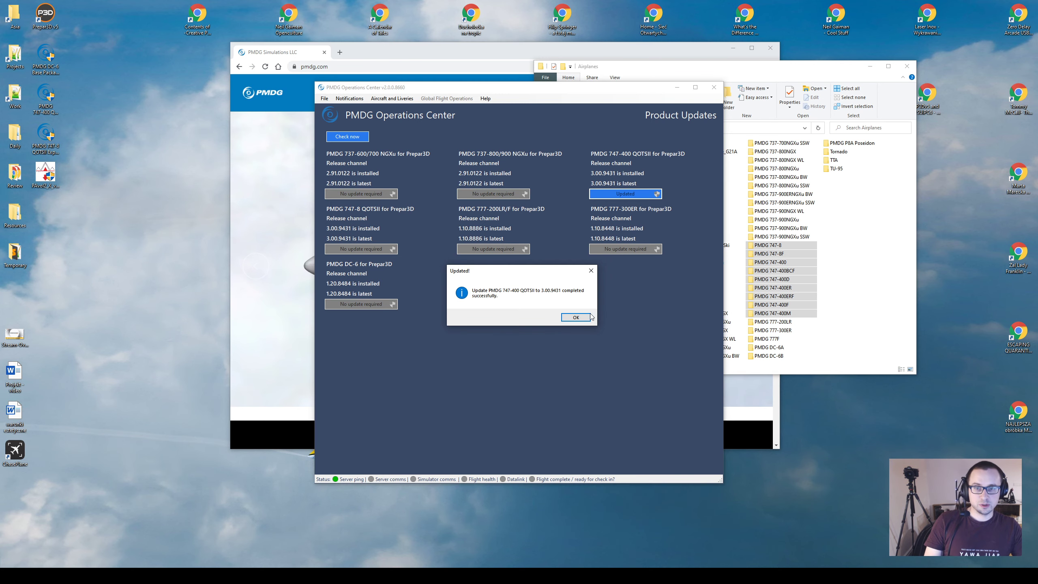
pyautogui.click(576, 318)
pyautogui.click(714, 87)
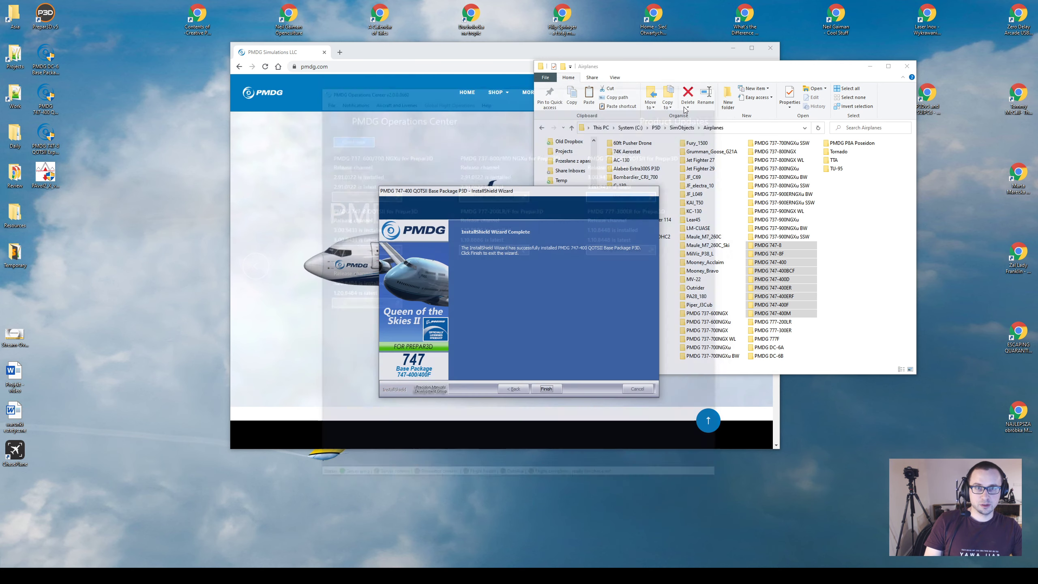
pyautogui.click(547, 389)
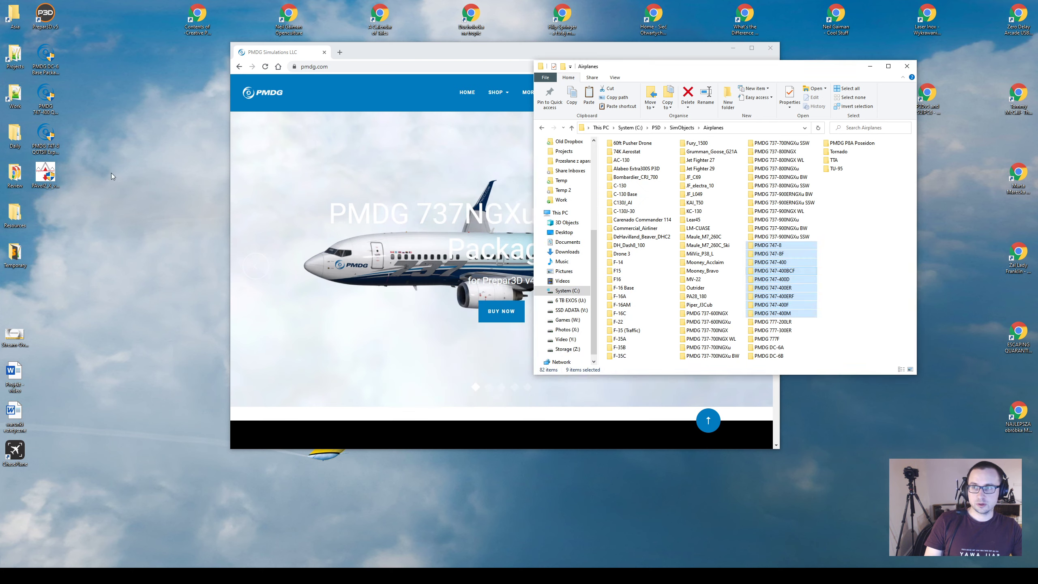
# Run the PMDG 747-8 QOTSII Expansion installer from the desktop and bring the aircraft up to version 3.00.9431.
pyautogui.click(47, 136)
pyautogui.doubleClick(47, 136)
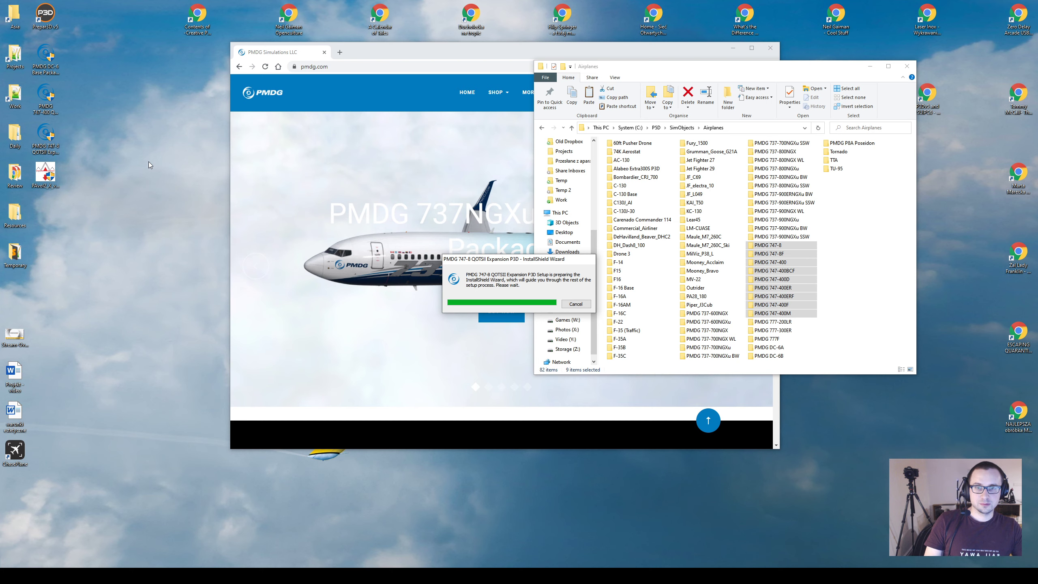
pyautogui.click(552, 388)
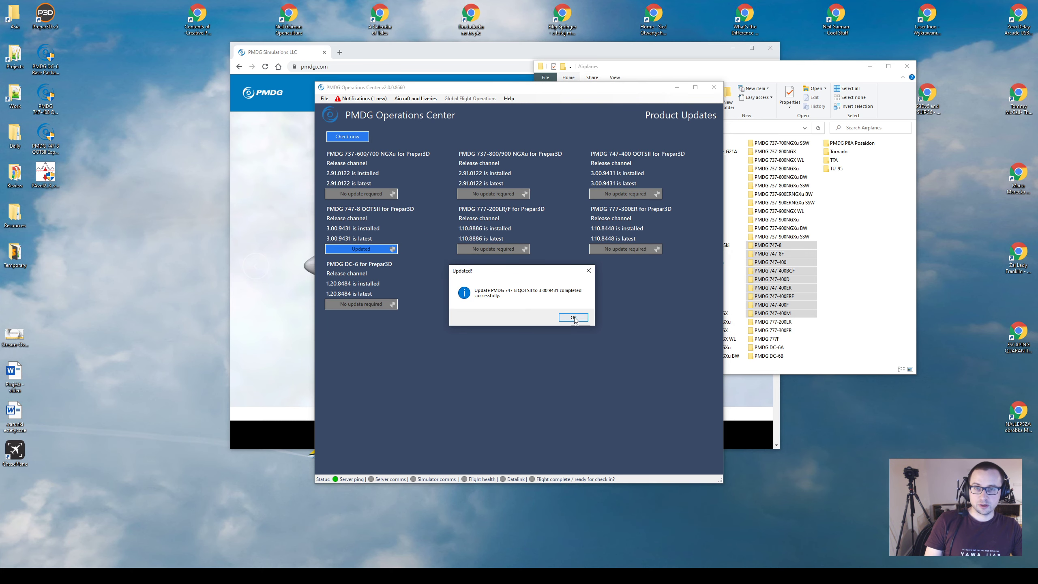
pyautogui.click(572, 318)
# Open livery management from the orphaned textures notification and repair all repairable 747 textures.
pyautogui.click(360, 98)
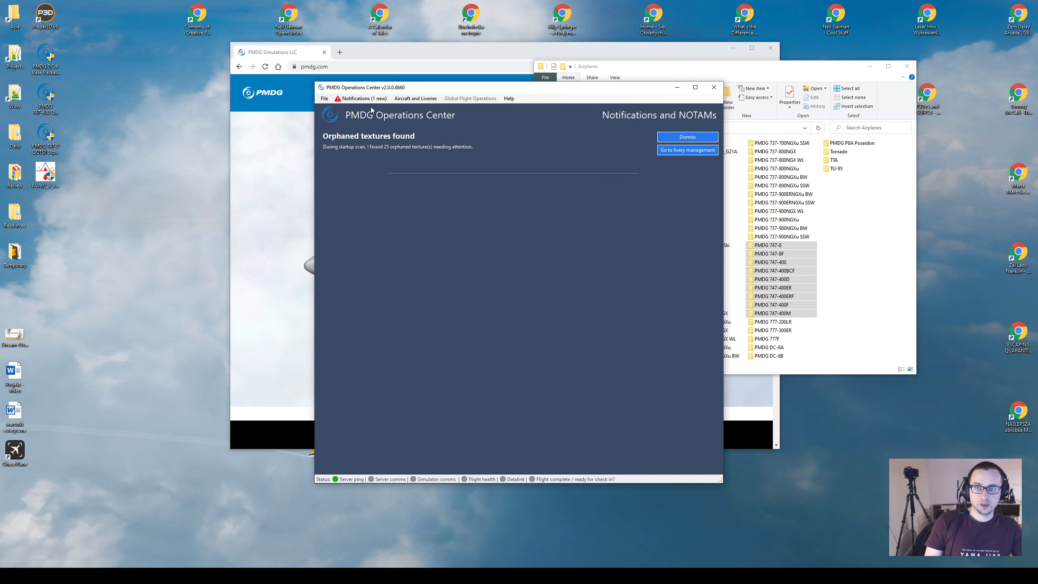
pyautogui.click(686, 156)
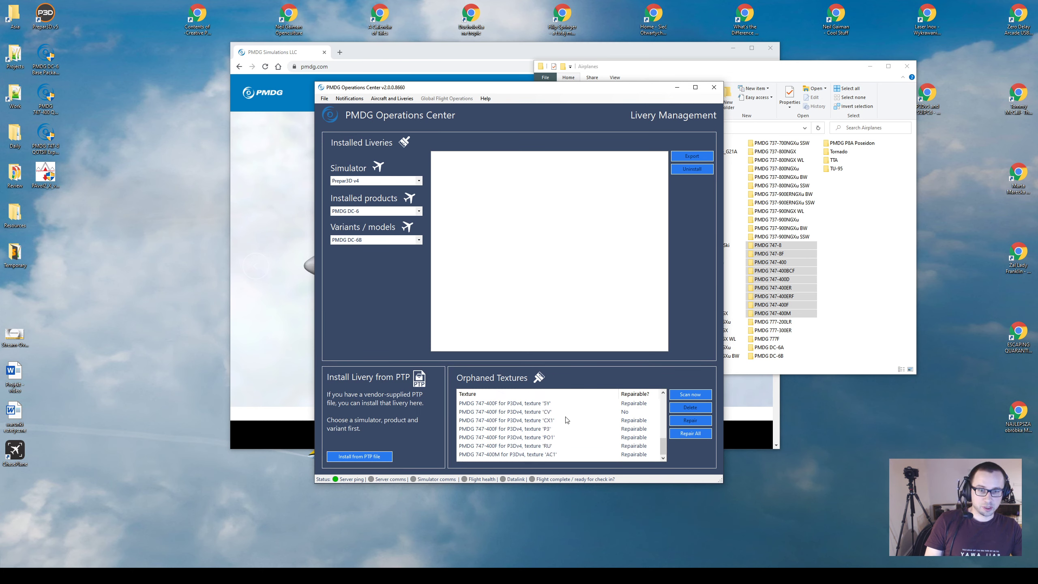
pyautogui.scroll(5, 608, 439)
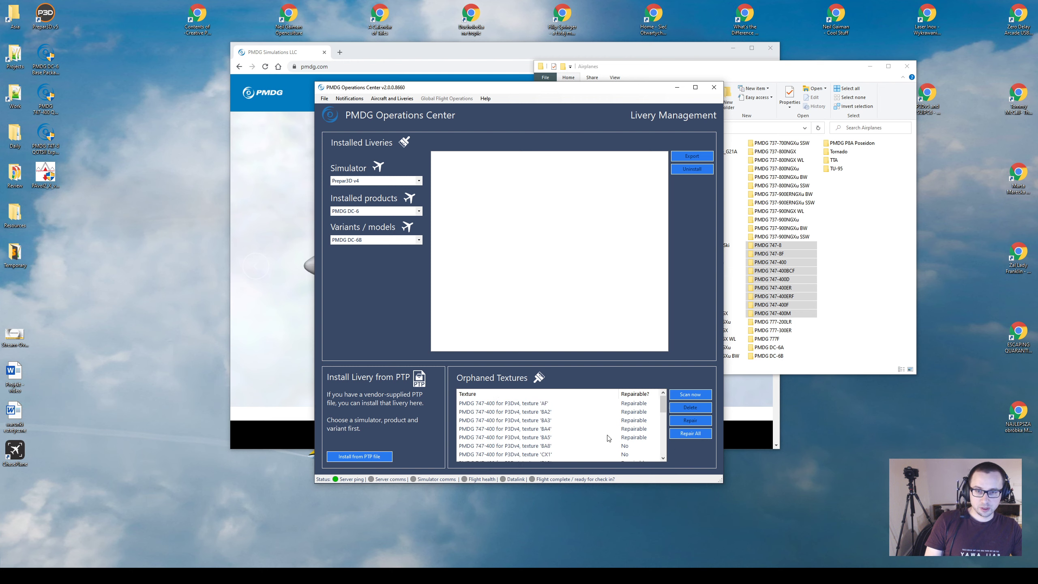
pyautogui.scroll(1, 606, 436)
pyautogui.click(692, 434)
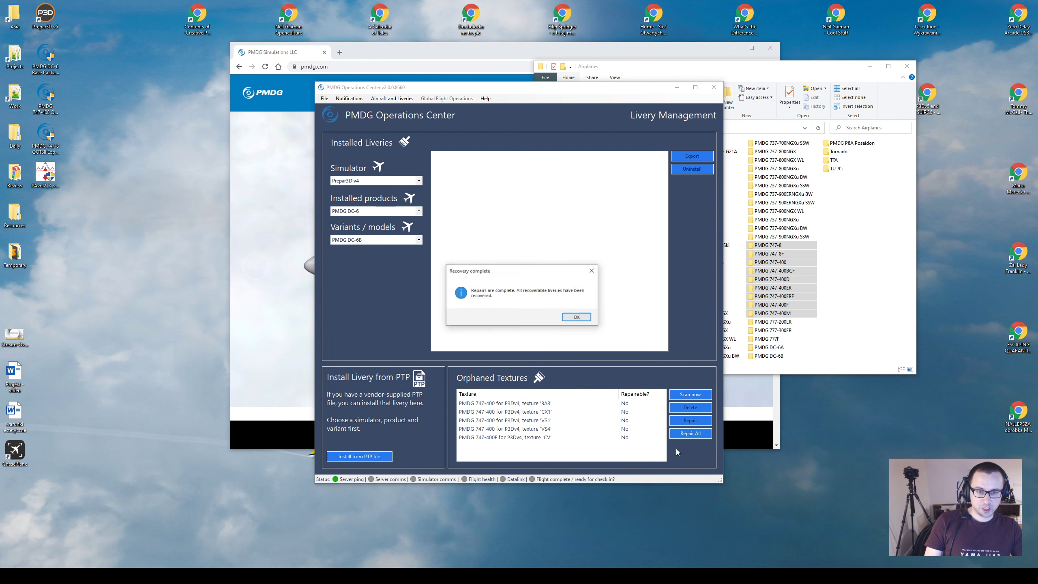
pyautogui.click(576, 319)
# Delete the unrepairable orphaned 747-400 textures BA8, CX1, VS1 and VS4 and the 747-400F texture CV.
pyautogui.click(563, 429)
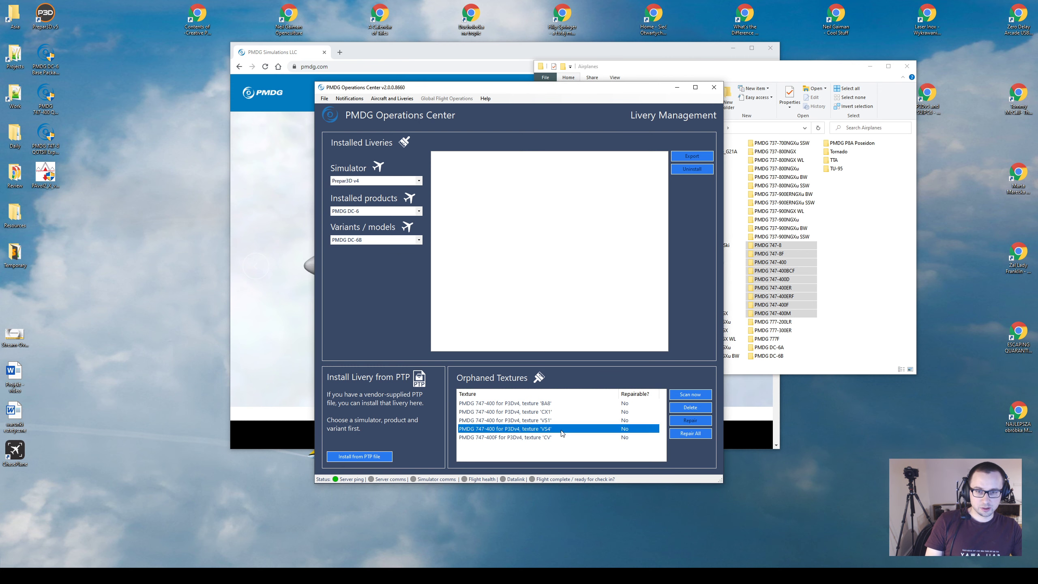
pyautogui.click(562, 437)
pyautogui.click(561, 403)
pyautogui.click(682, 408)
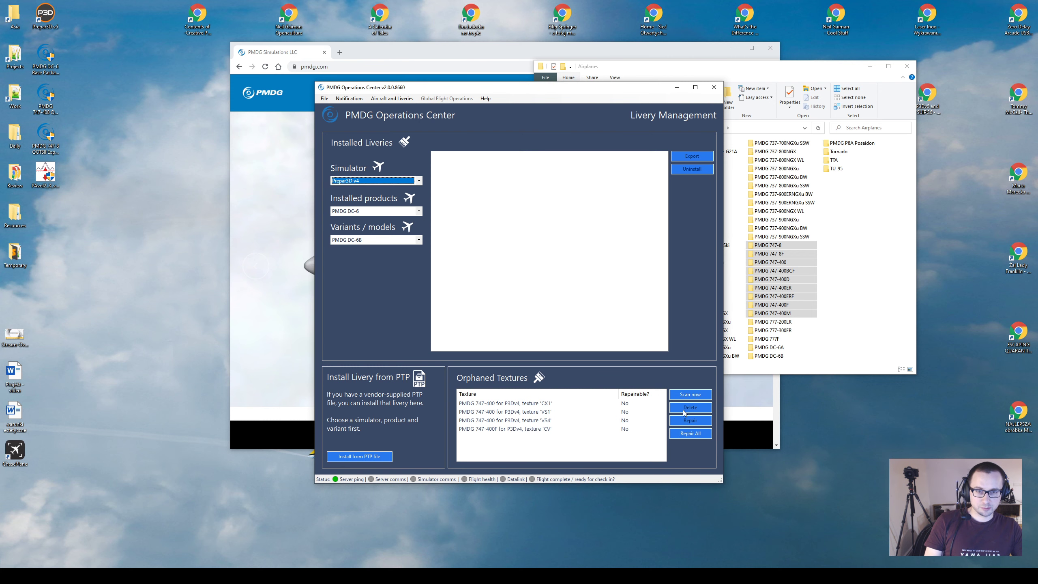
pyautogui.click(656, 412)
pyautogui.click(682, 408)
pyautogui.click(659, 412)
pyautogui.click(681, 408)
pyautogui.click(656, 403)
pyautogui.click(681, 408)
pyautogui.click(656, 403)
pyautogui.click(682, 408)
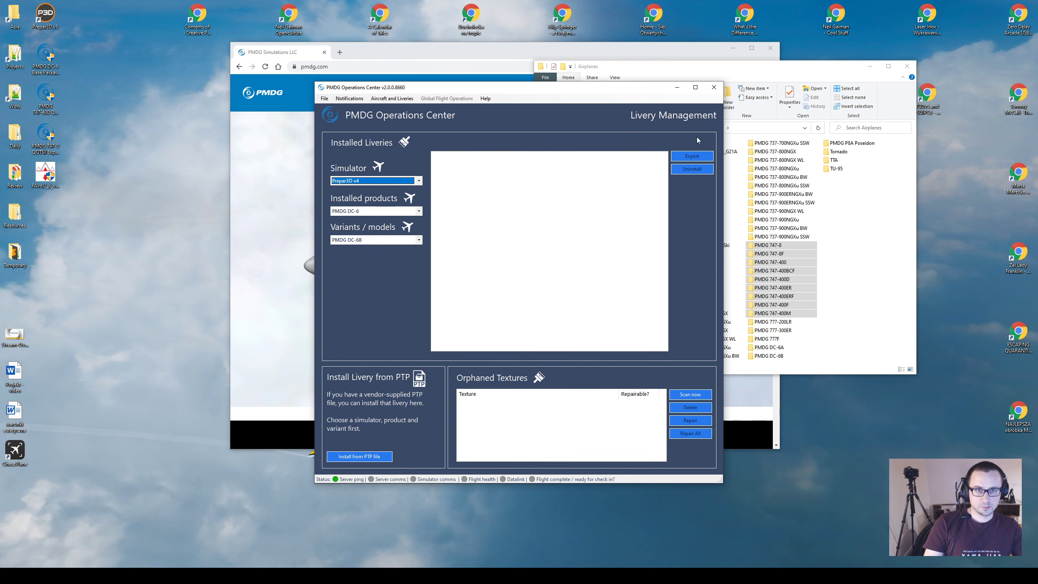
# Close the Operations Center, the finished installer and the Airplanes folder window, and launch Prepar3D from the desktop.
pyautogui.click(714, 87)
pyautogui.click(547, 389)
pyautogui.click(909, 69)
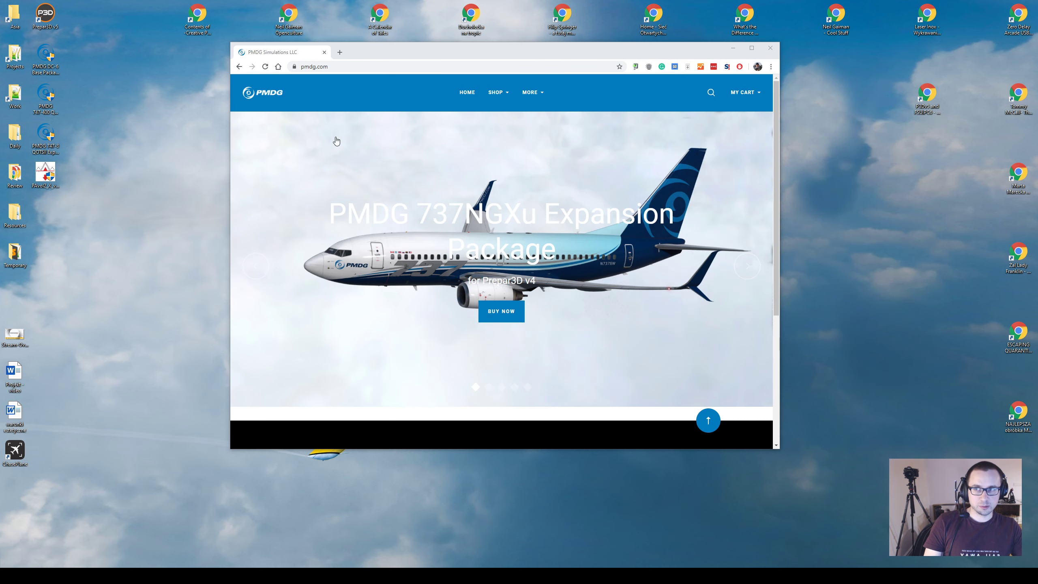
pyautogui.doubleClick(42, 9)
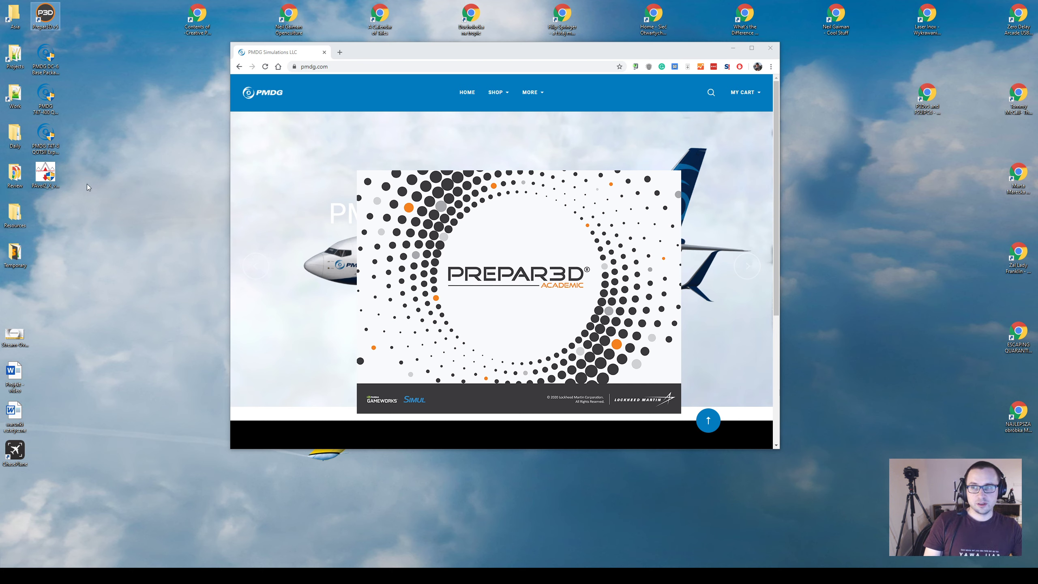
# Run the Polish Airports Volume 2 X v4.2 setup for Lockheed Martin Prepar3D v4, accepting the license, up to the install paths summary.
pyautogui.click(46, 172)
pyautogui.doubleClick(47, 169)
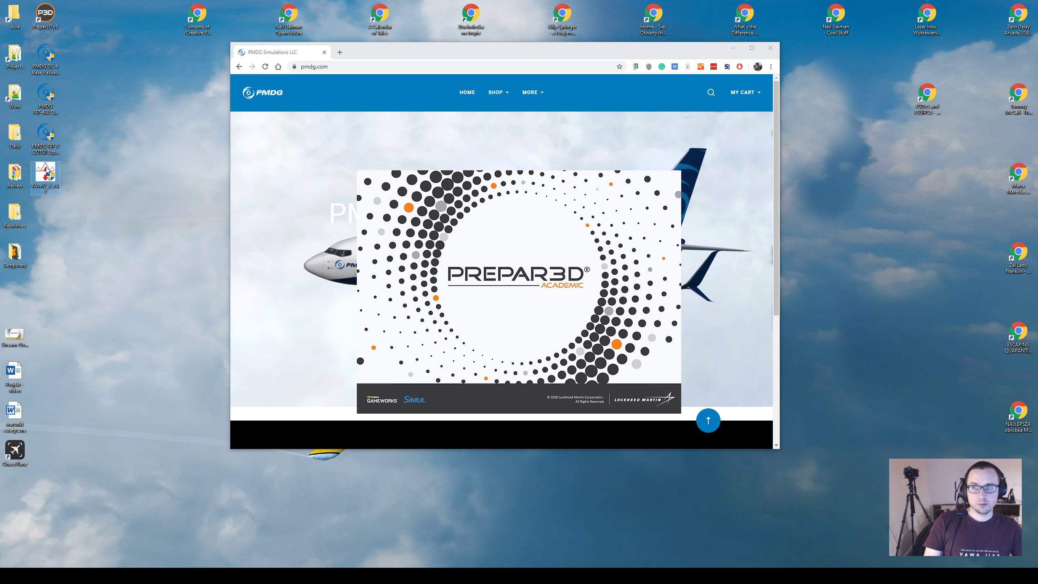
pyautogui.doubleClick(48, 171)
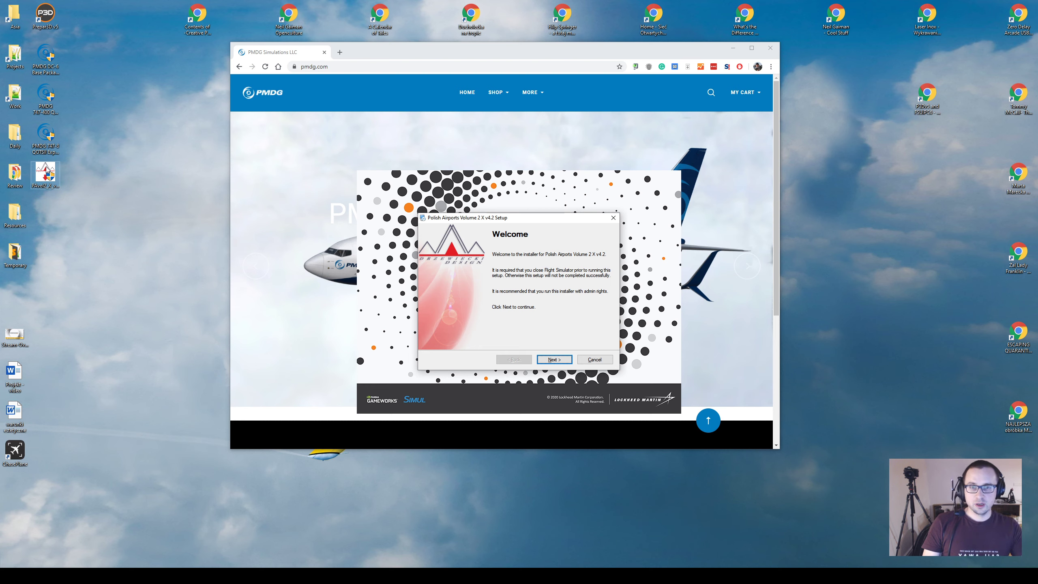
pyautogui.click(557, 362)
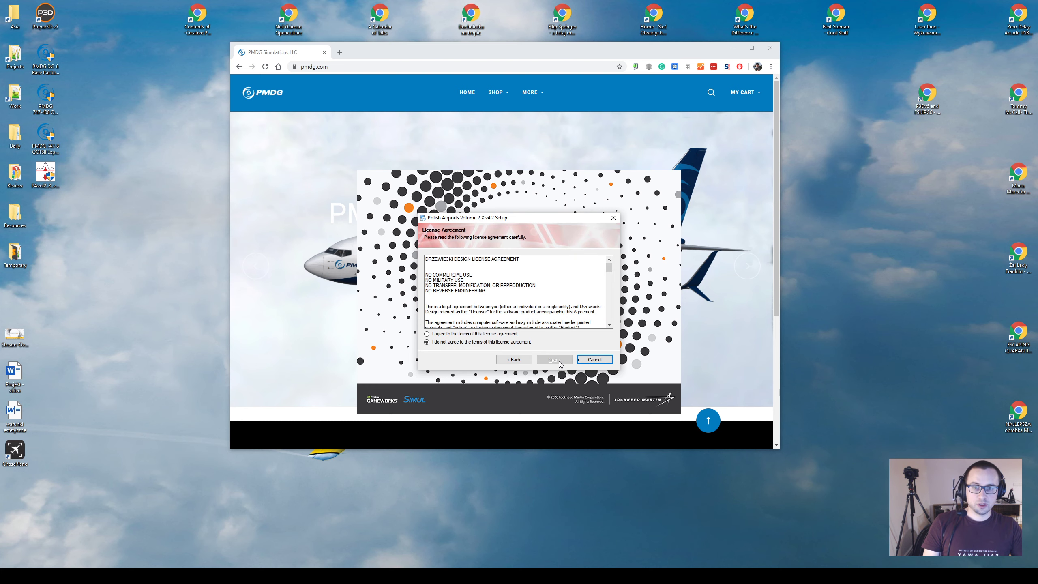
pyautogui.click(497, 335)
pyautogui.click(554, 360)
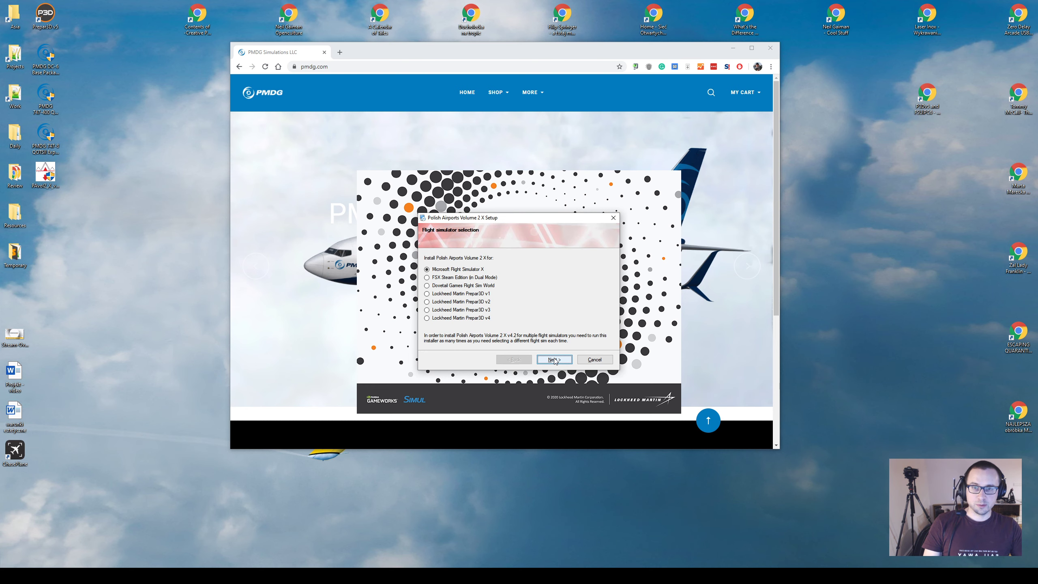
pyautogui.click(476, 319)
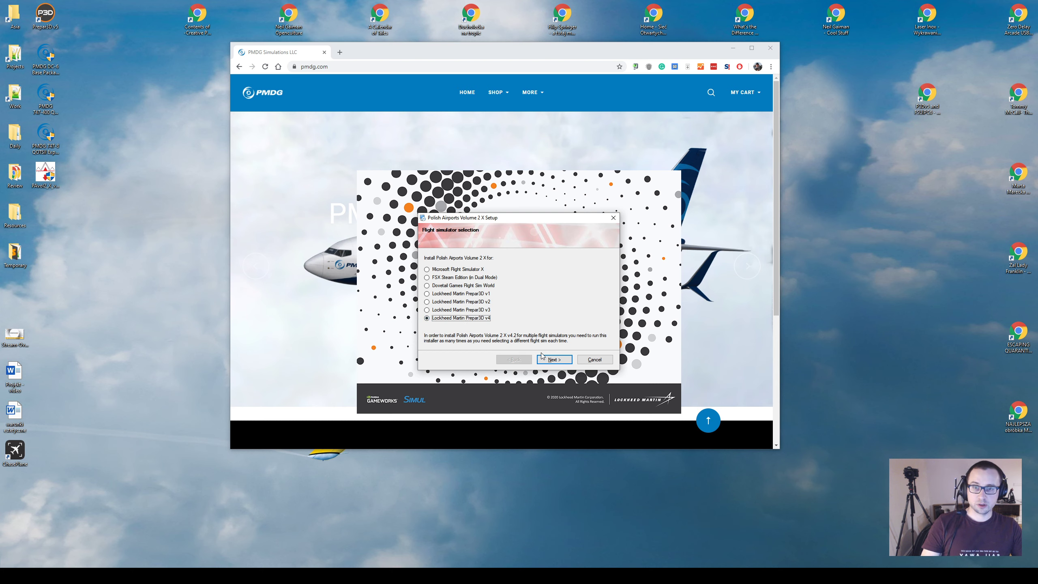
pyautogui.click(555, 359)
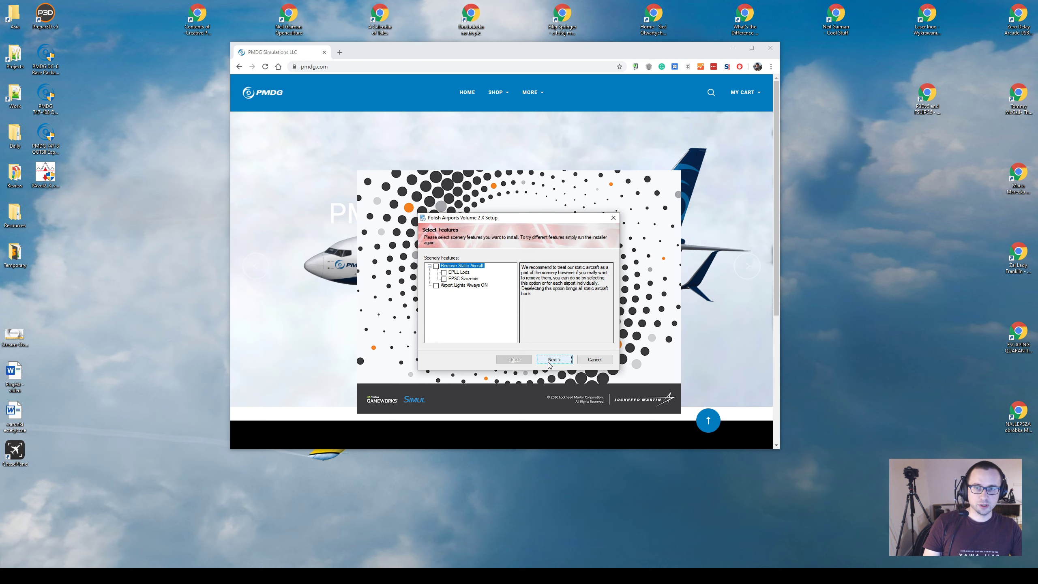
pyautogui.click(550, 360)
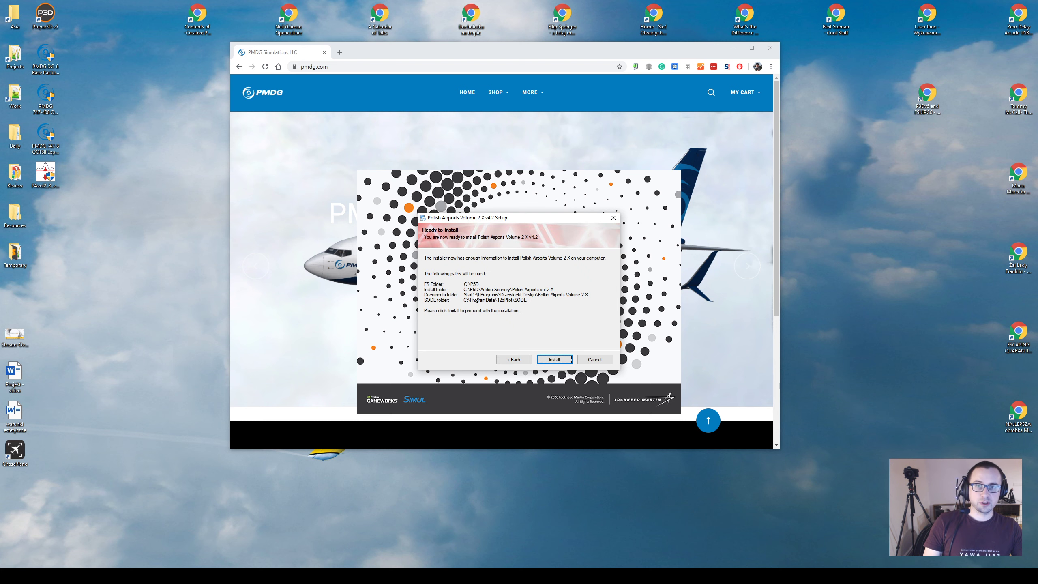
# Move the Polish Airports setup window aside and abort the unfinished installation.
pyautogui.moveTo(507, 220); pyautogui.dragTo(271, 264)
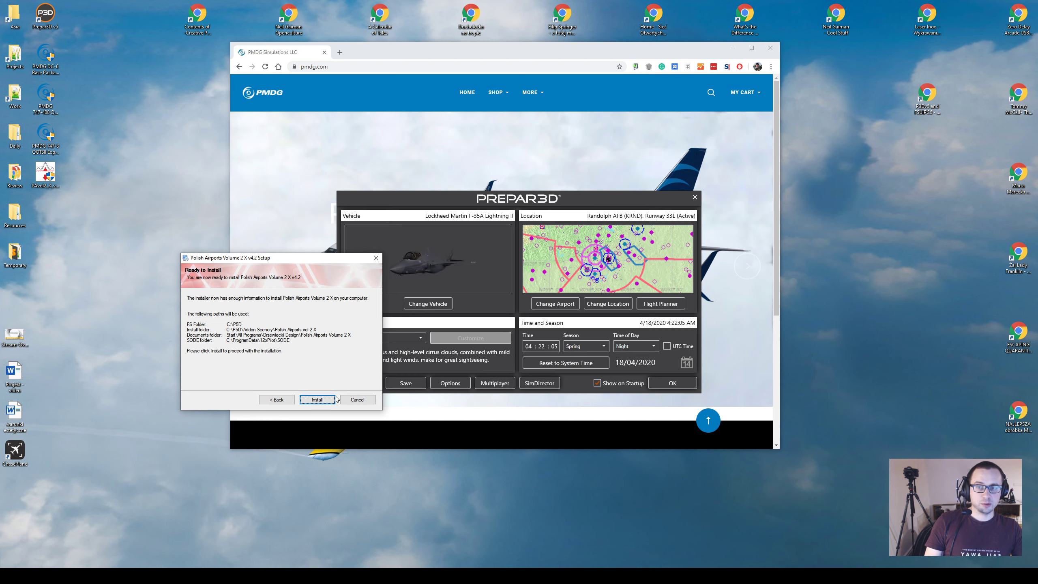
pyautogui.click(377, 258)
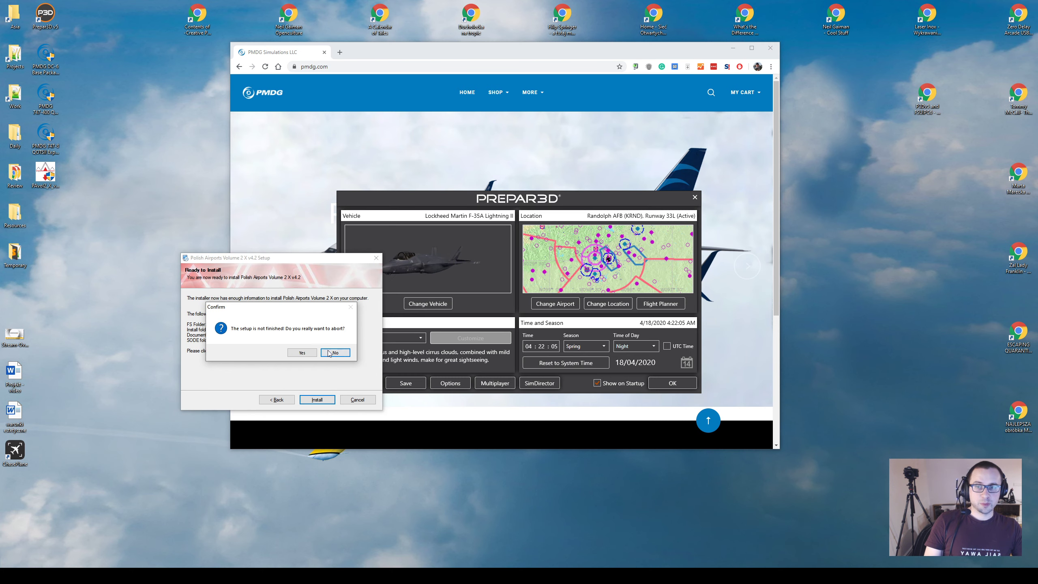
pyautogui.click(307, 353)
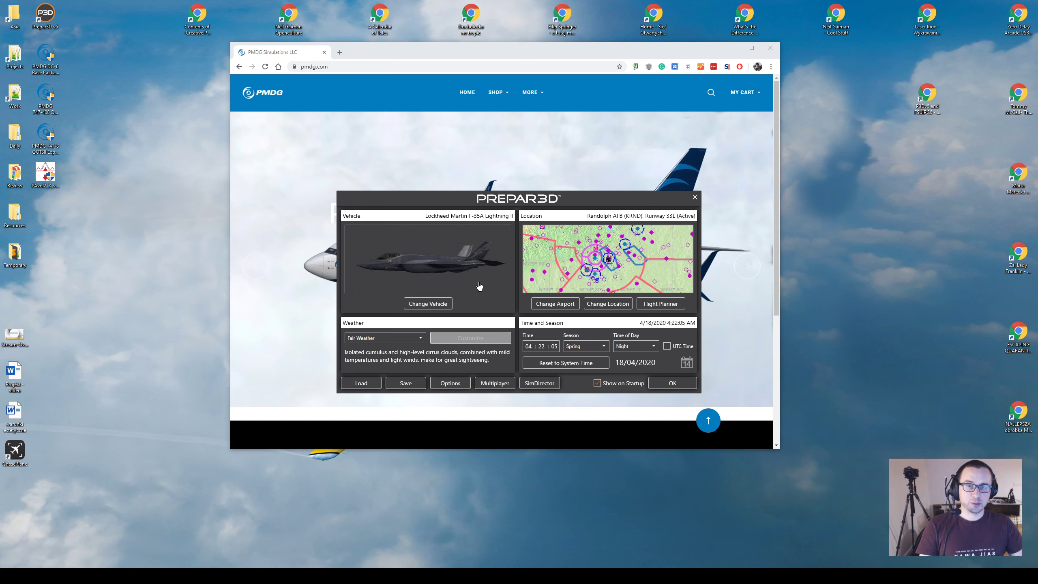
# Search the vehicles for 747, choose the PMDG 747-400 Air France (F-GITJ) | 2015, and start the flight.
pyautogui.click(428, 303)
pyautogui.click(627, 165)
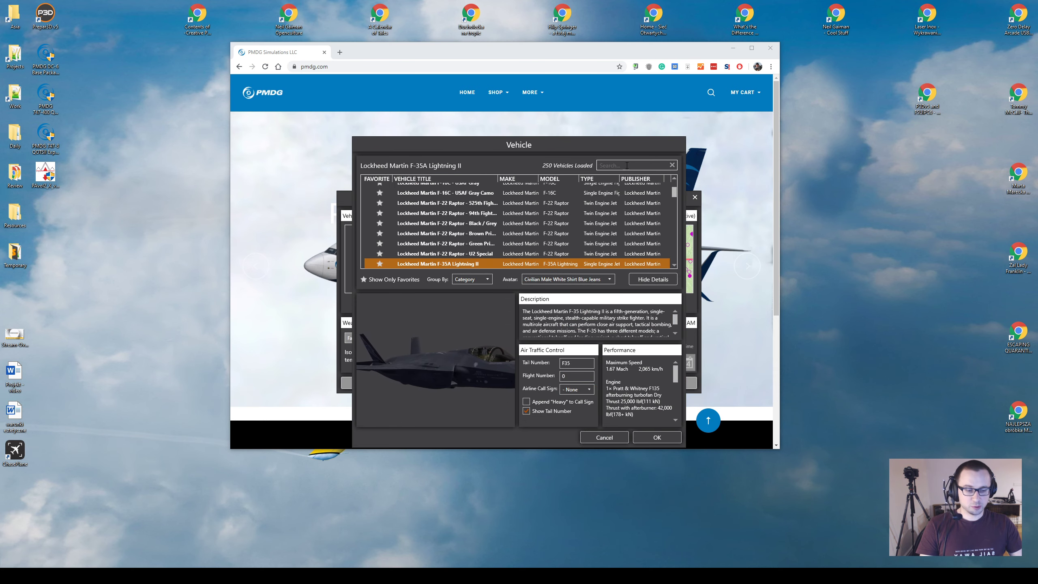
pyautogui.write('747')
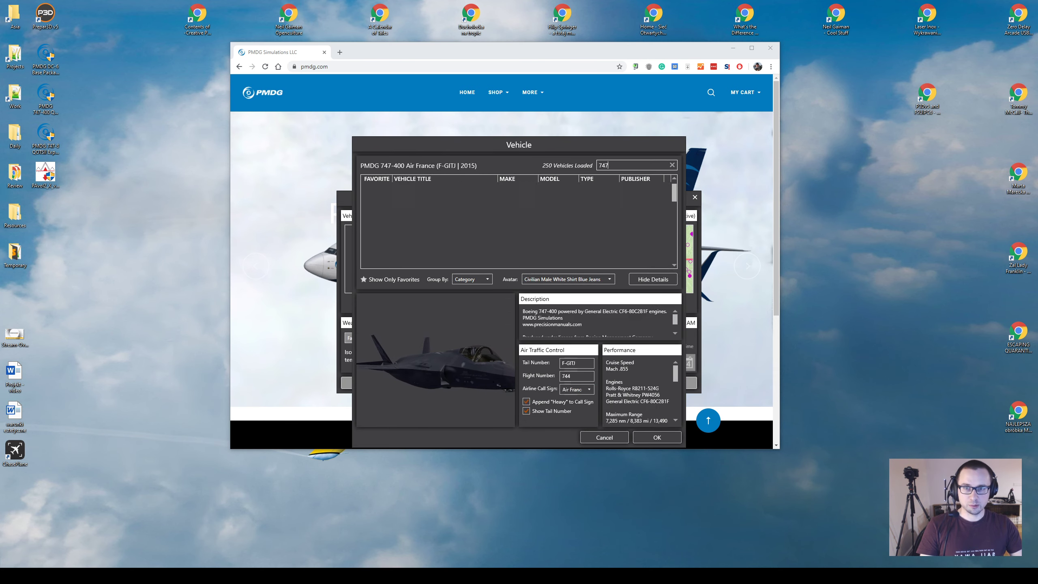
pyautogui.click(656, 440)
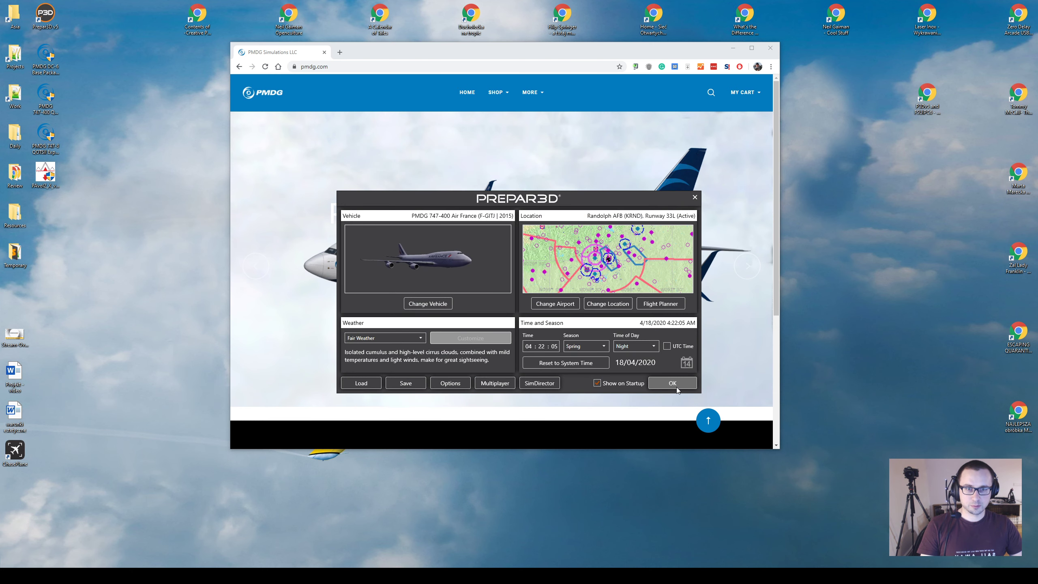
pyautogui.click(675, 384)
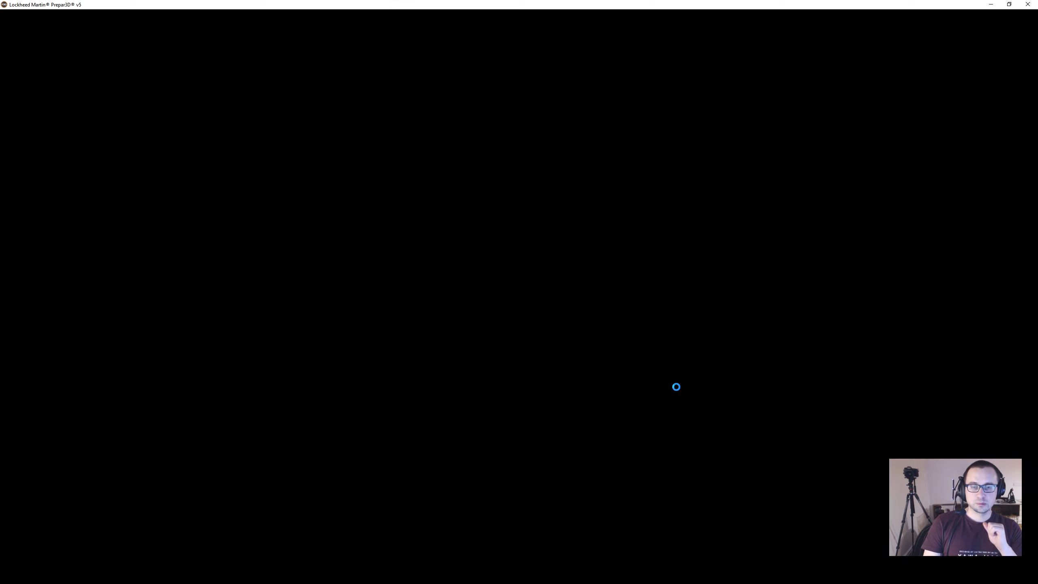